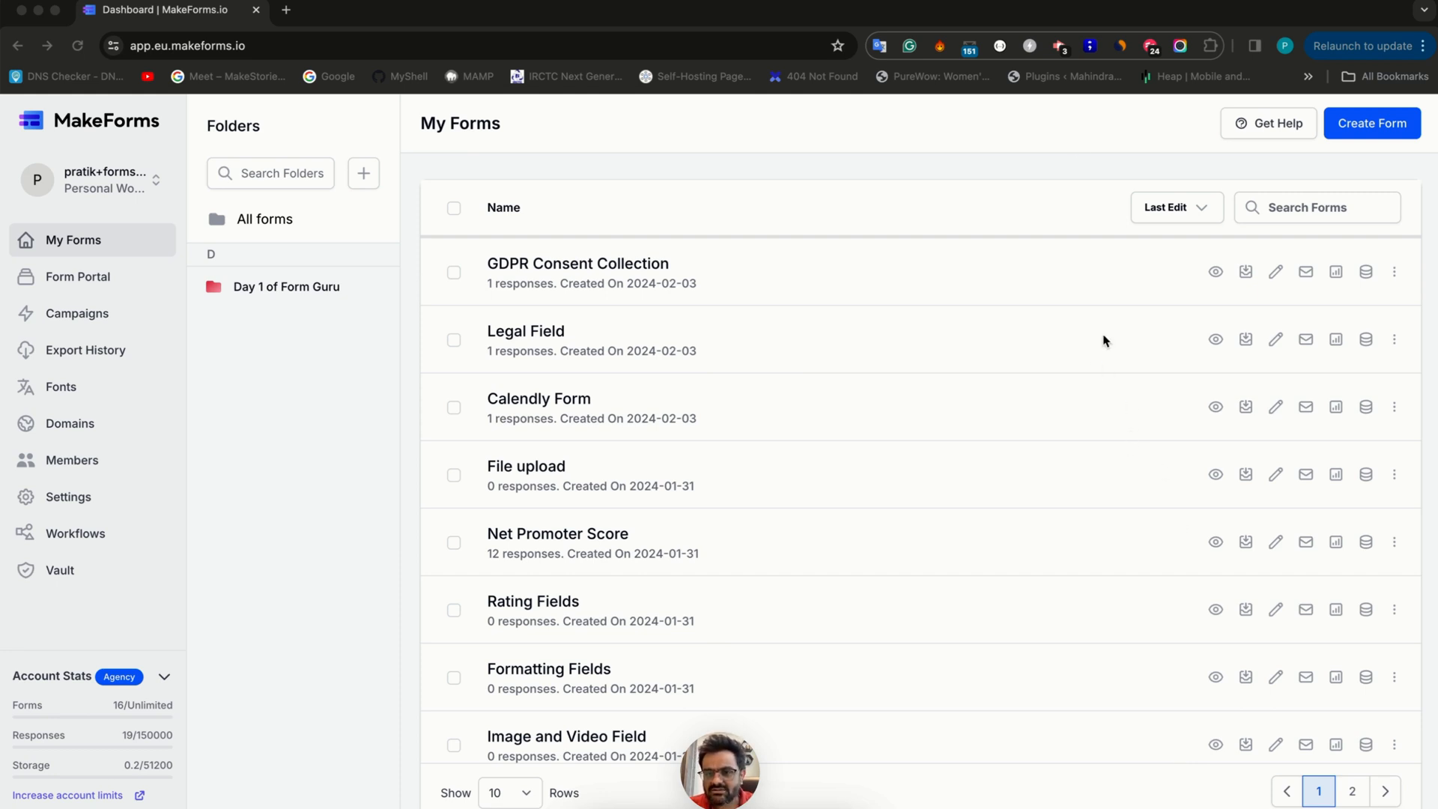
# Create a new form from scratch named "Calculated Field"
pyautogui.click(1078, 142)
pyautogui.click(1310, 143)
pyautogui.click(629, 389)
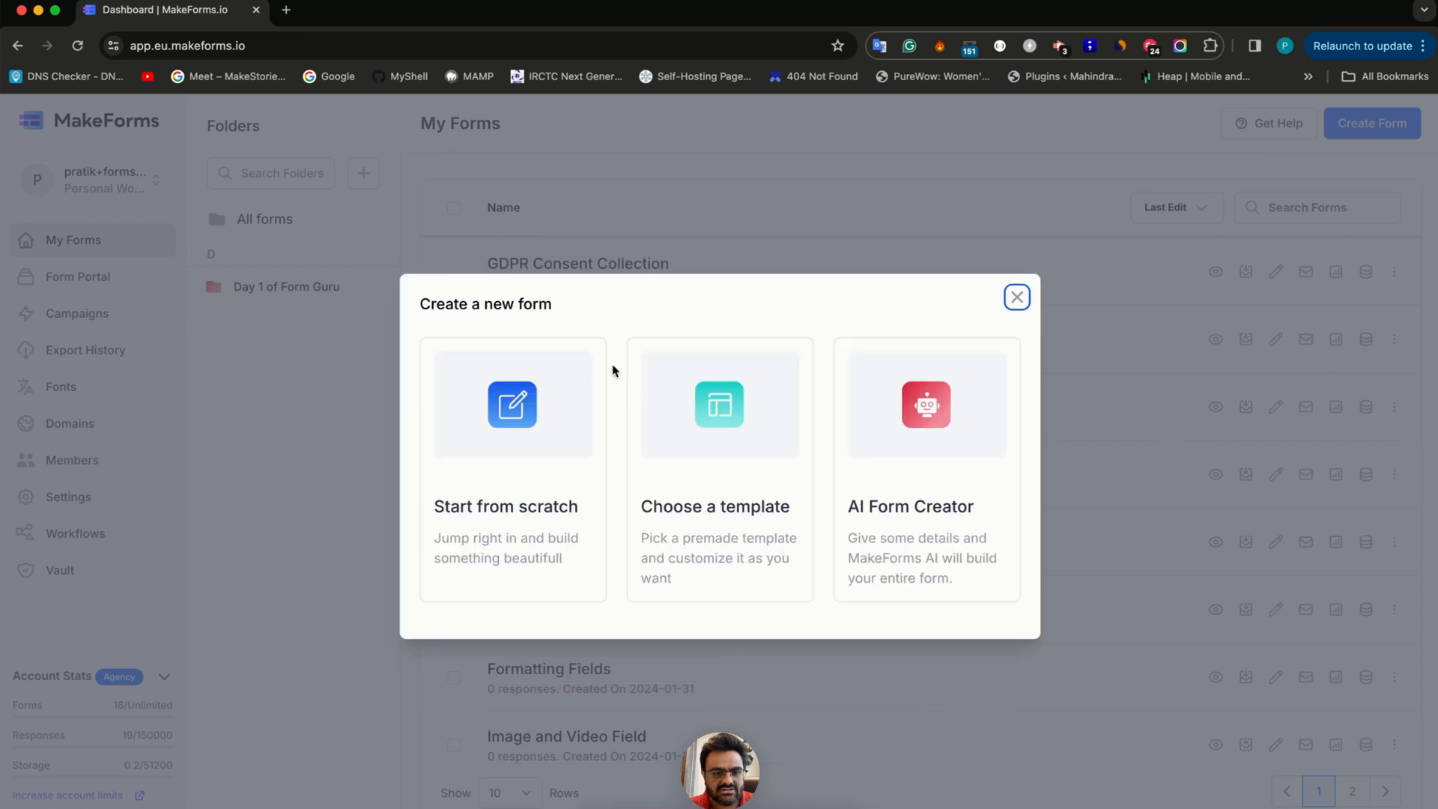
pyautogui.click(558, 423)
pyautogui.write('Calcu')
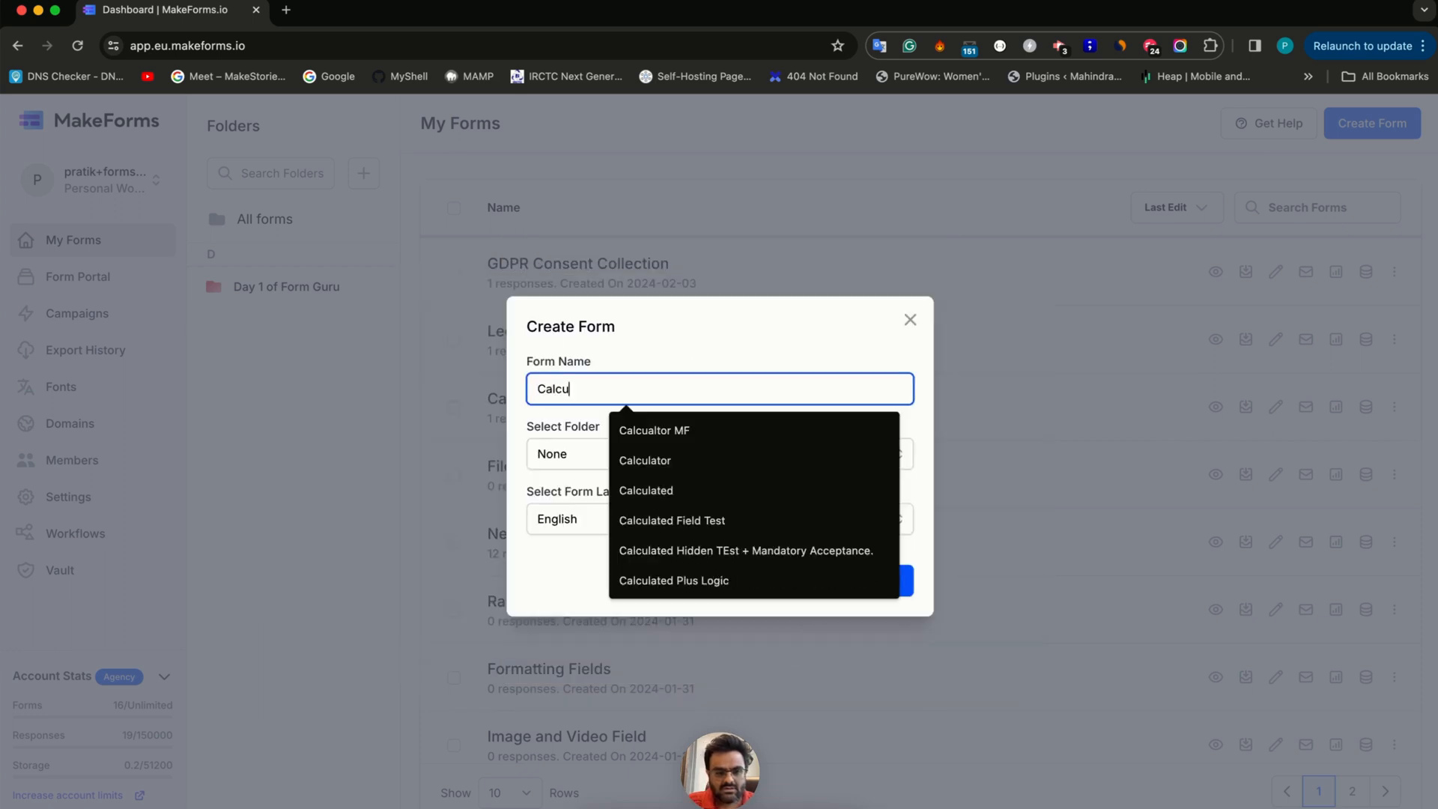
pyautogui.write('lated Field')
pyautogui.press('Return')
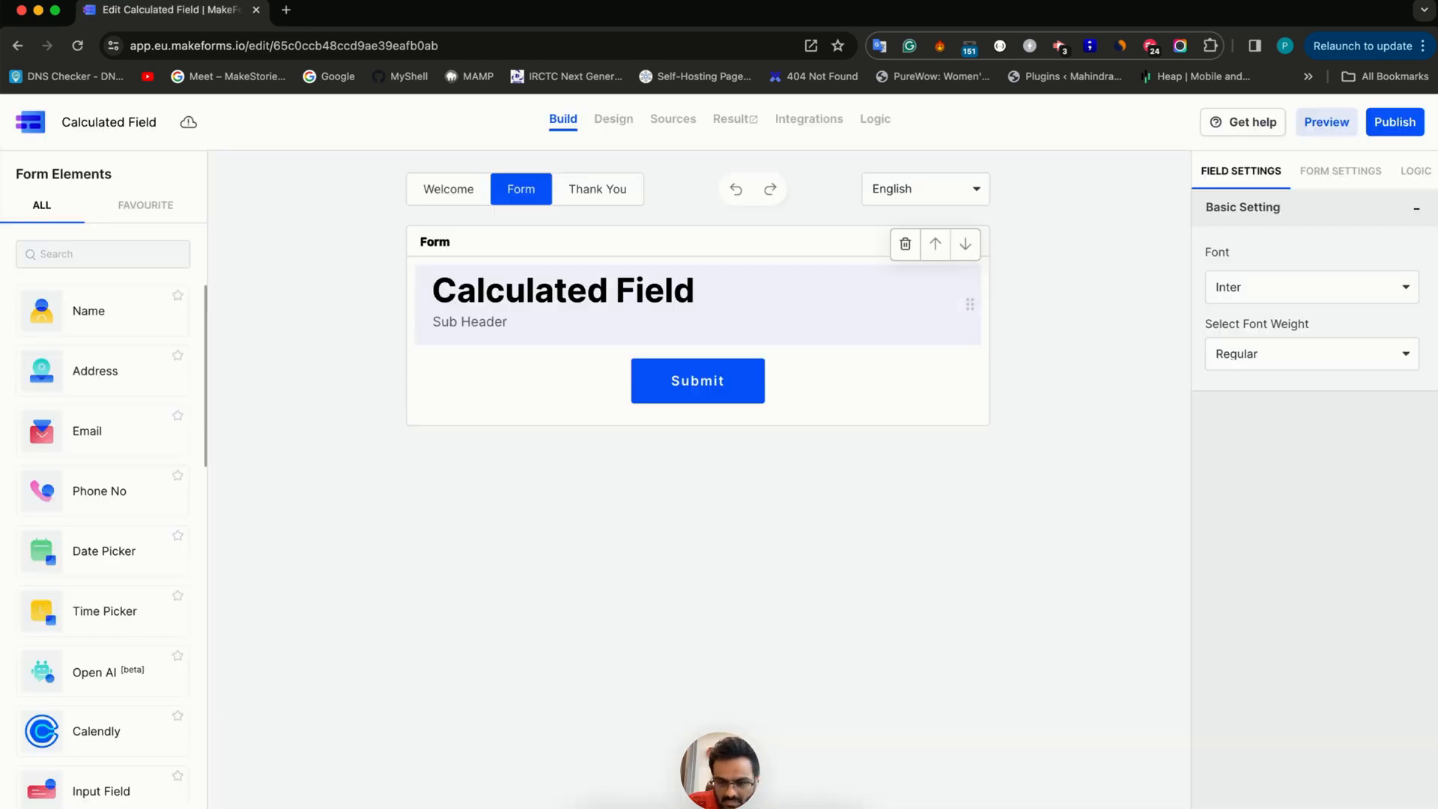
# Delete the form's default heading and add a Number field labelled "Principal Amount"
pyautogui.click(904, 244)
pyautogui.click(53, 251)
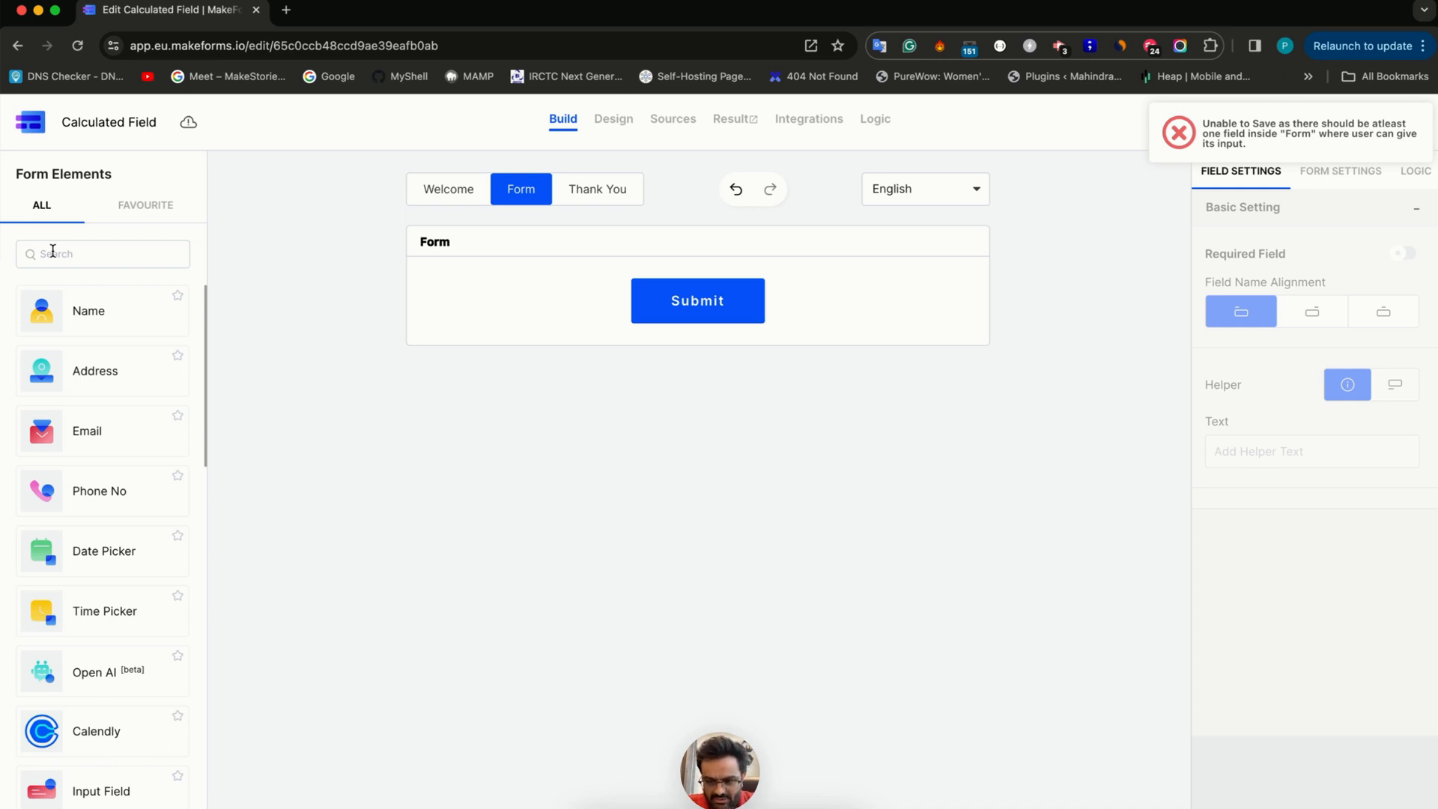
pyautogui.click(52, 250)
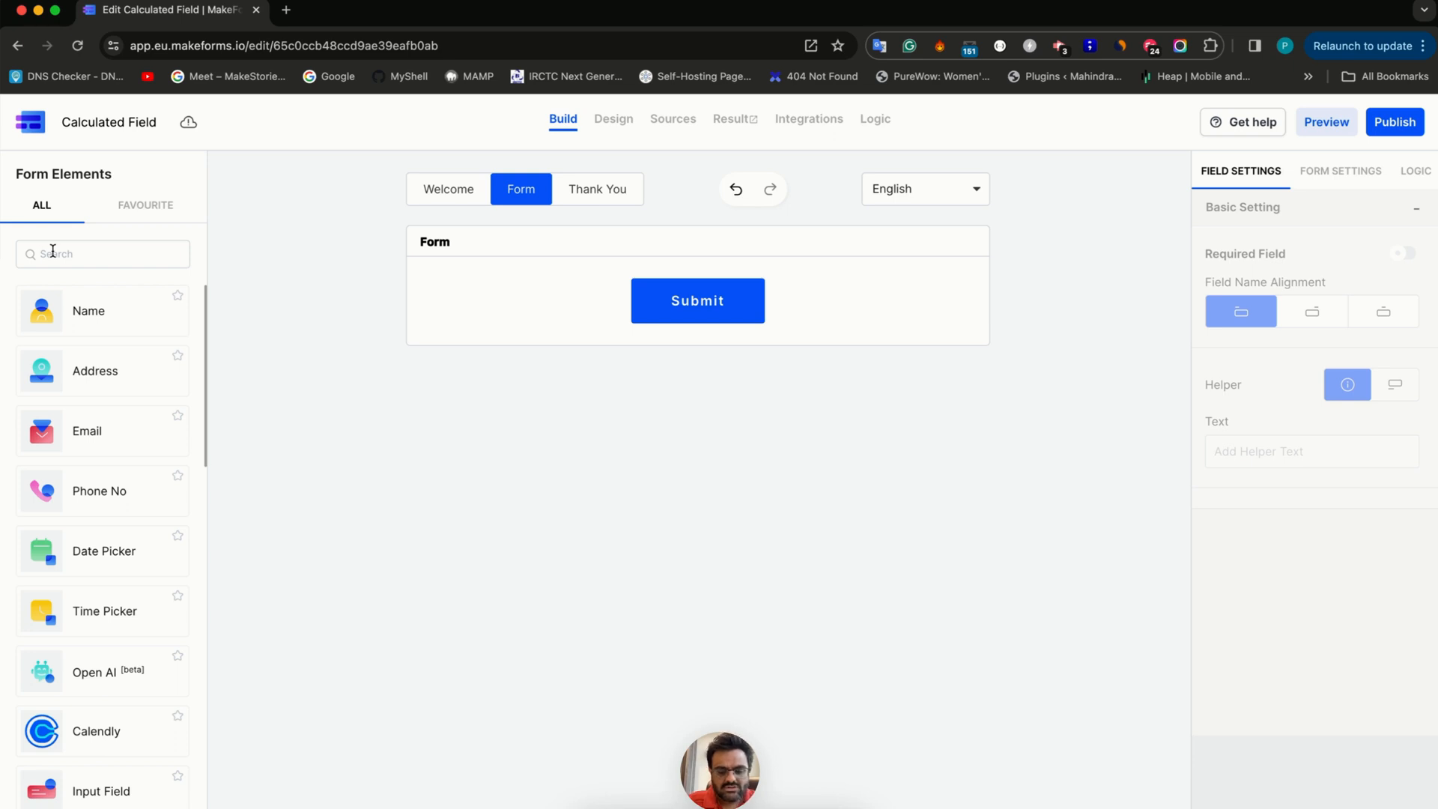
pyautogui.write('number')
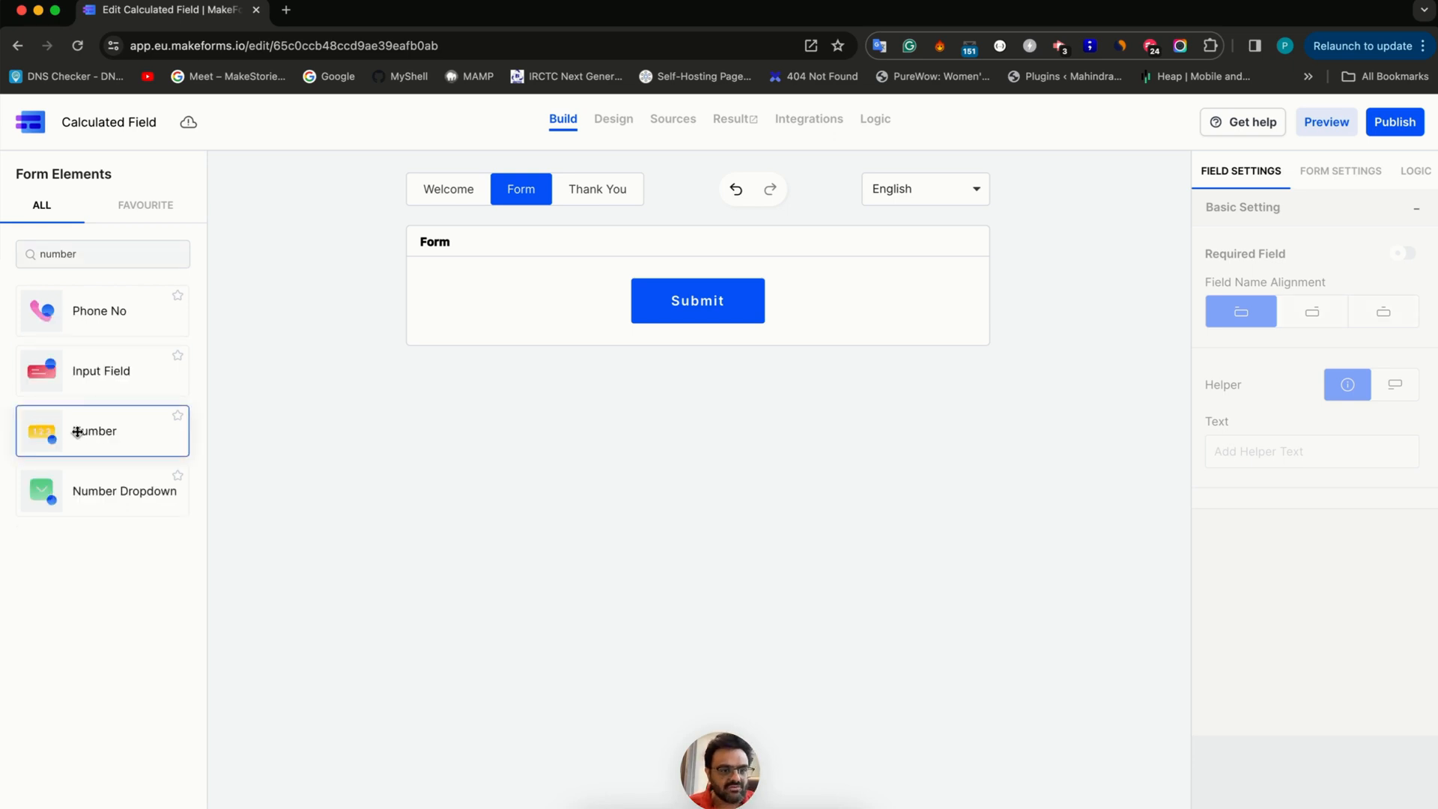
pyautogui.moveTo(75, 432); pyautogui.dragTo(512, 281)
pyautogui.write('Princi')
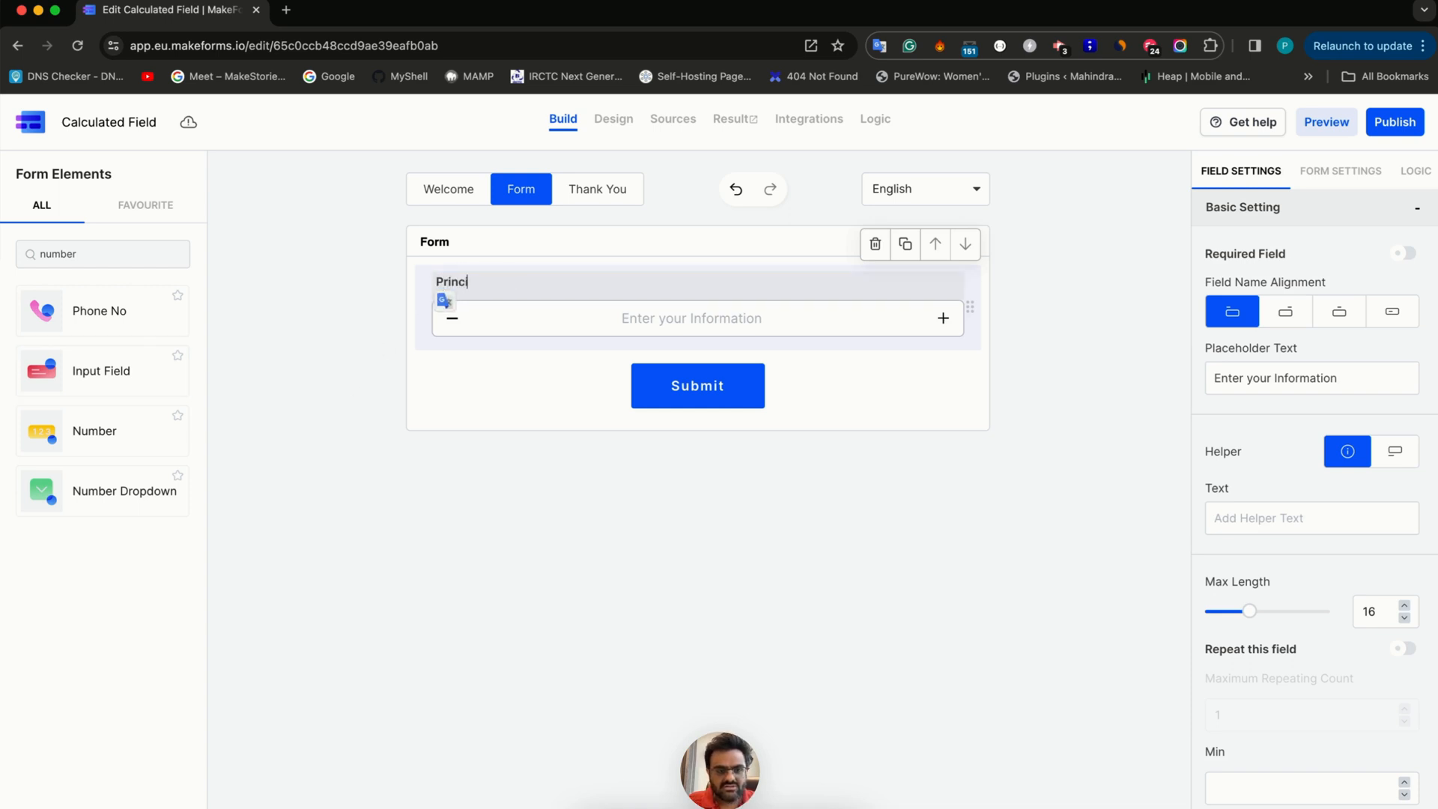
pyautogui.write('pal Amount')
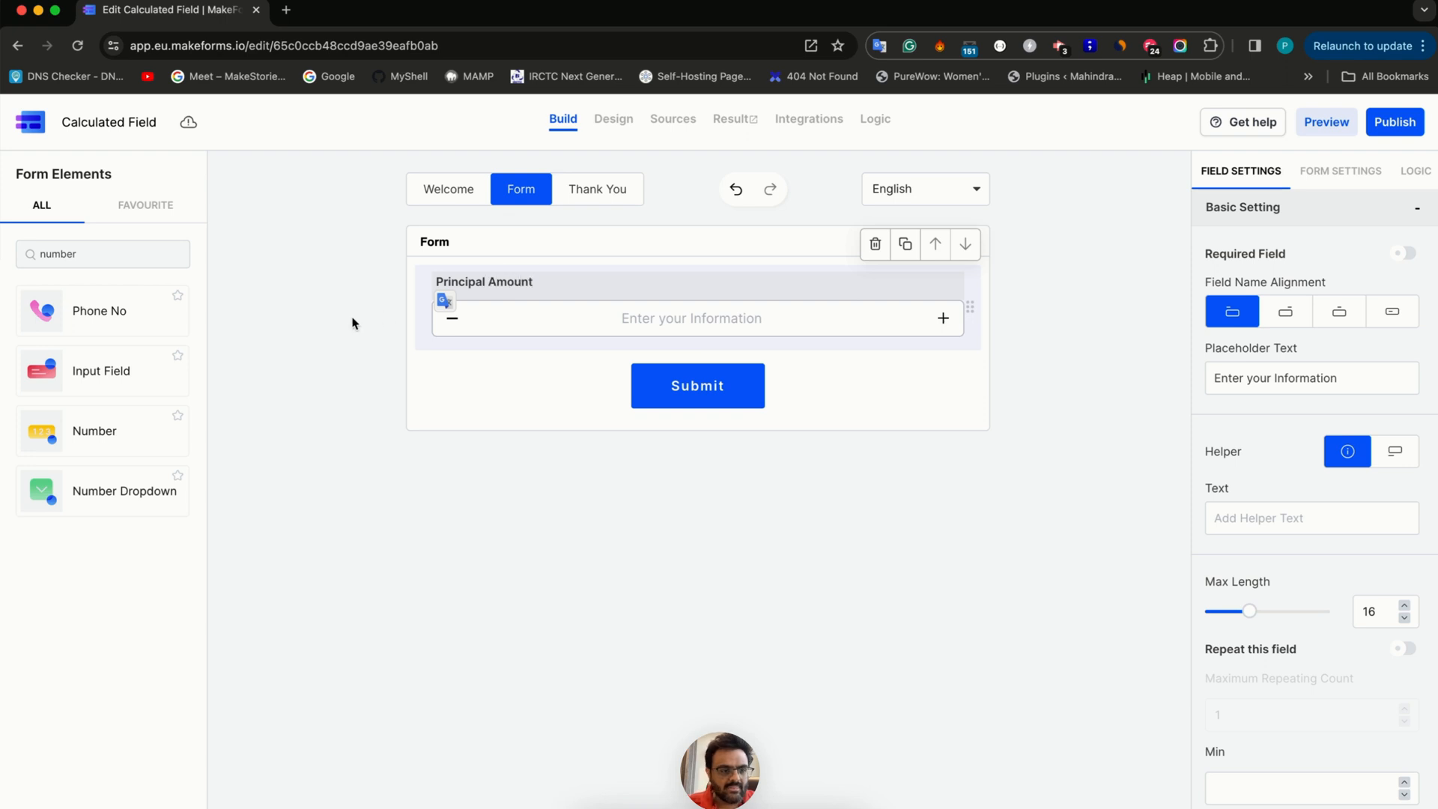
# Add a second Number field below Principal Amount and label it "Rate of Interest"
pyautogui.click(128, 442)
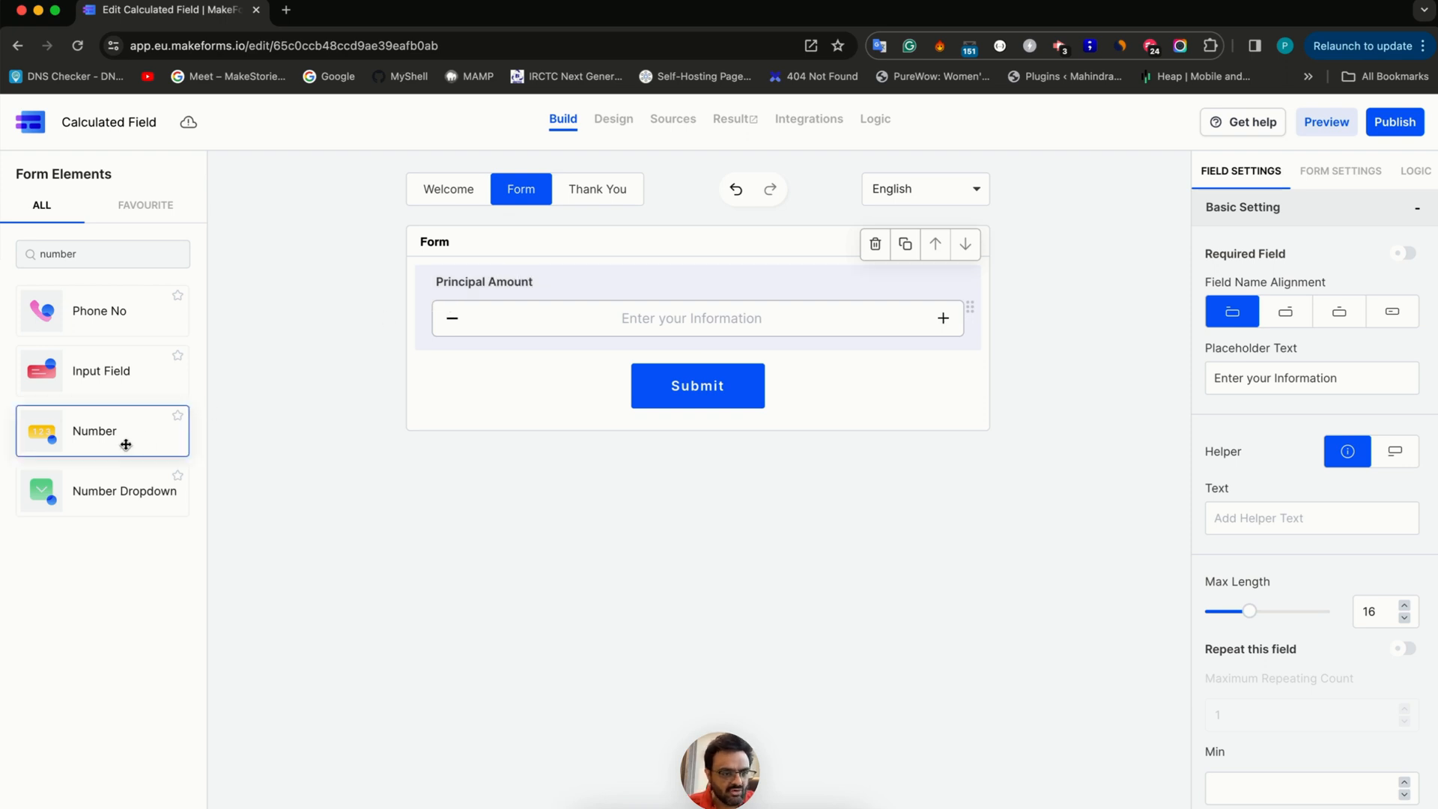
pyautogui.tripleClick(478, 364)
pyautogui.write('Ra')
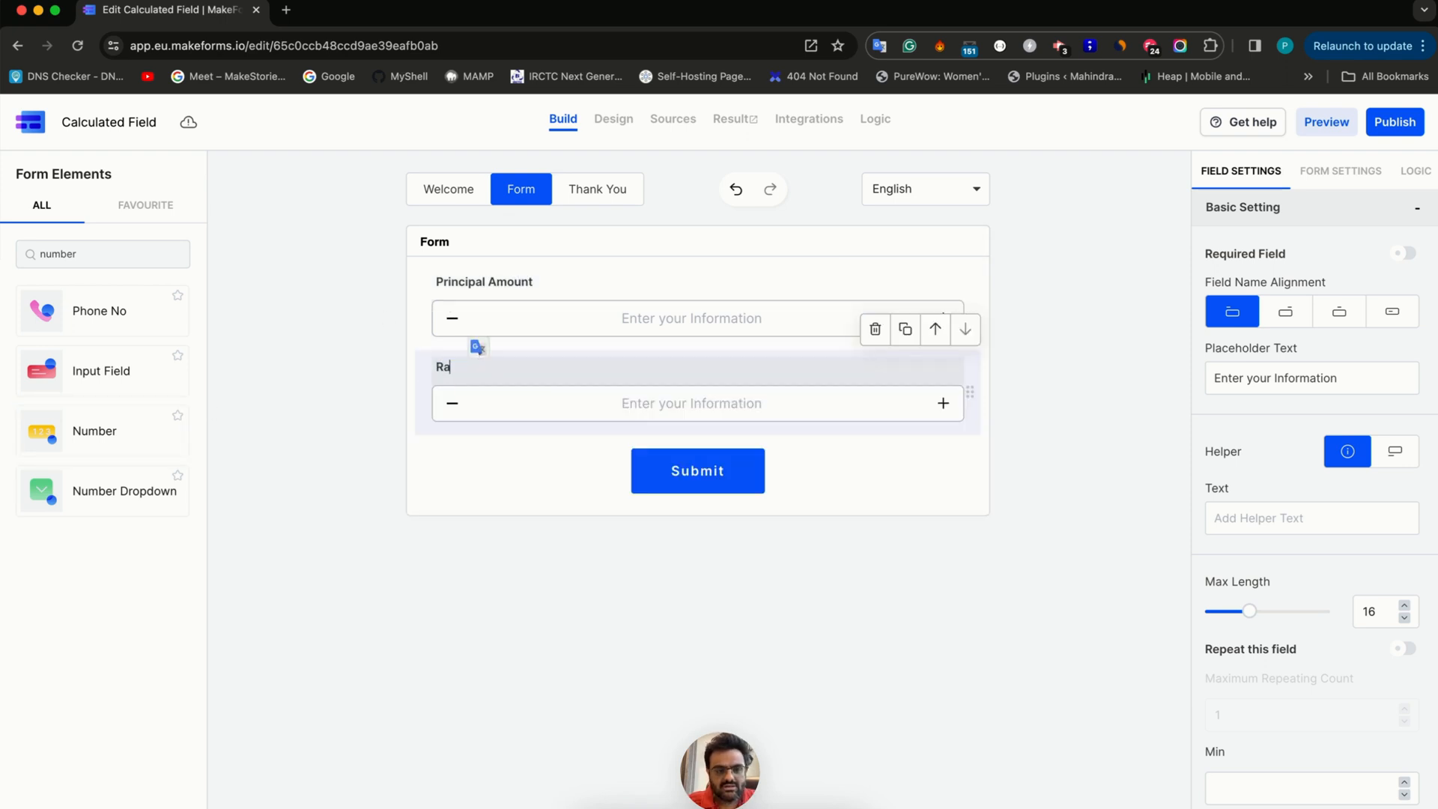
pyautogui.write('te Ifof')
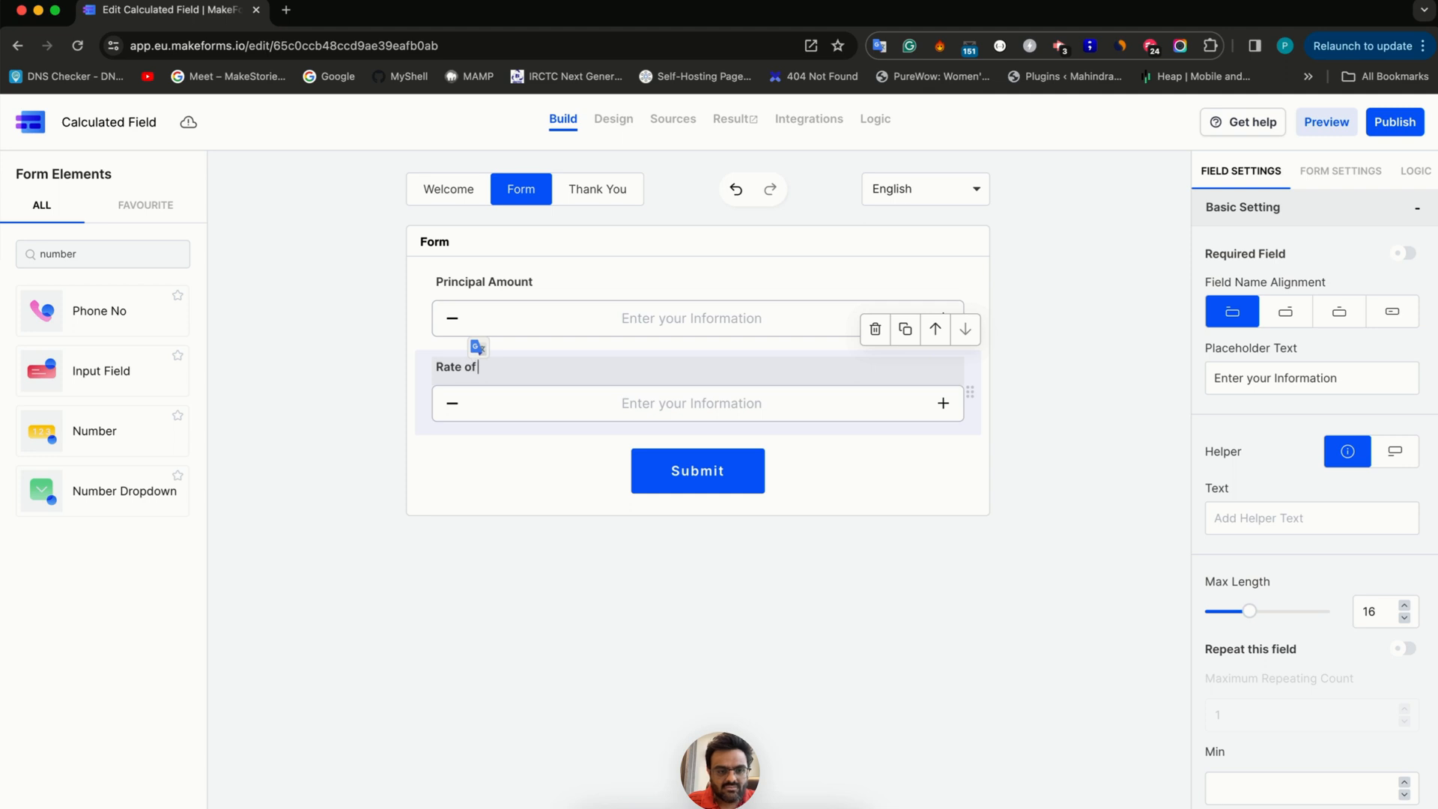
pyautogui.write(' Interest')
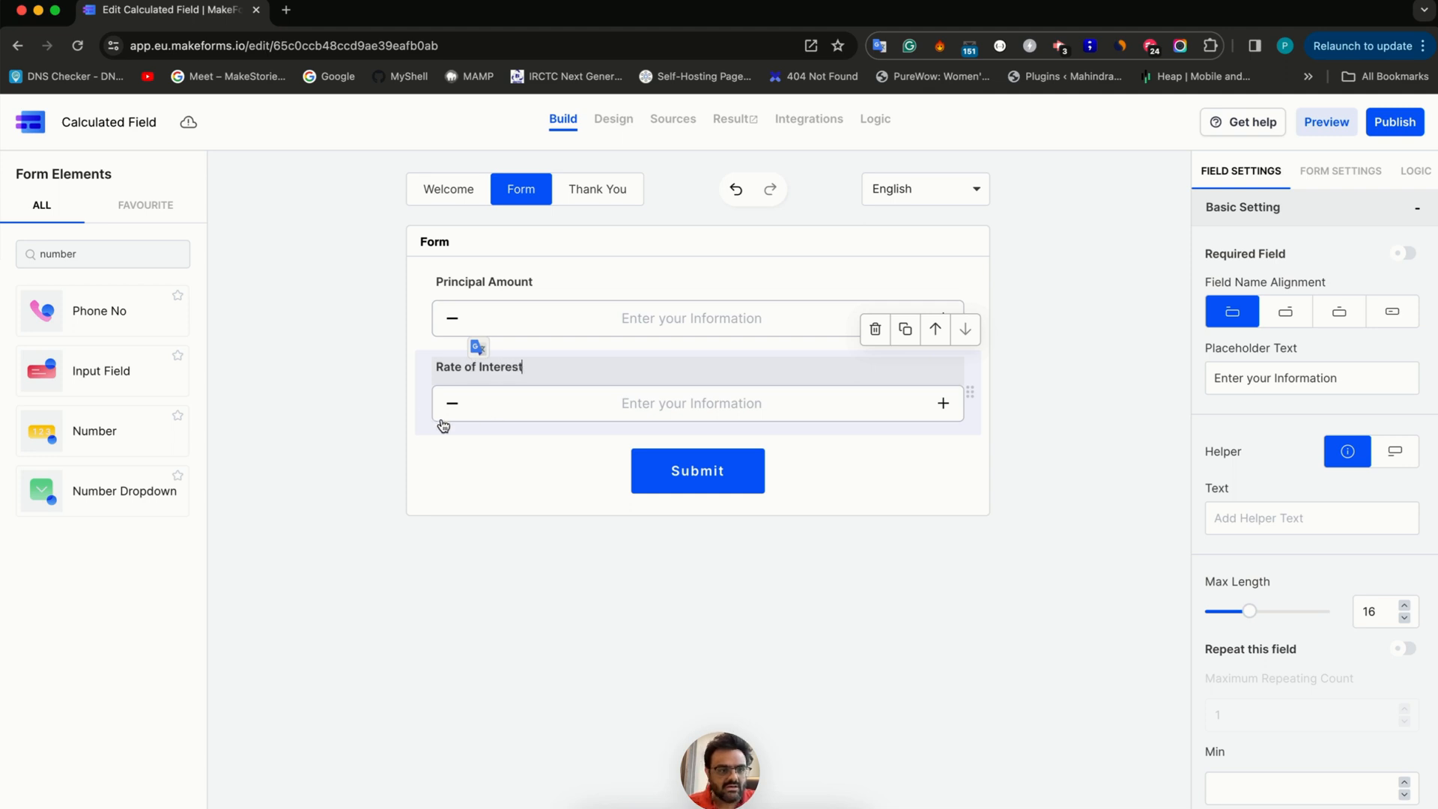
# Add a Slider field below Rate of Interest and label it "No of years"
pyautogui.doubleClick(171, 254)
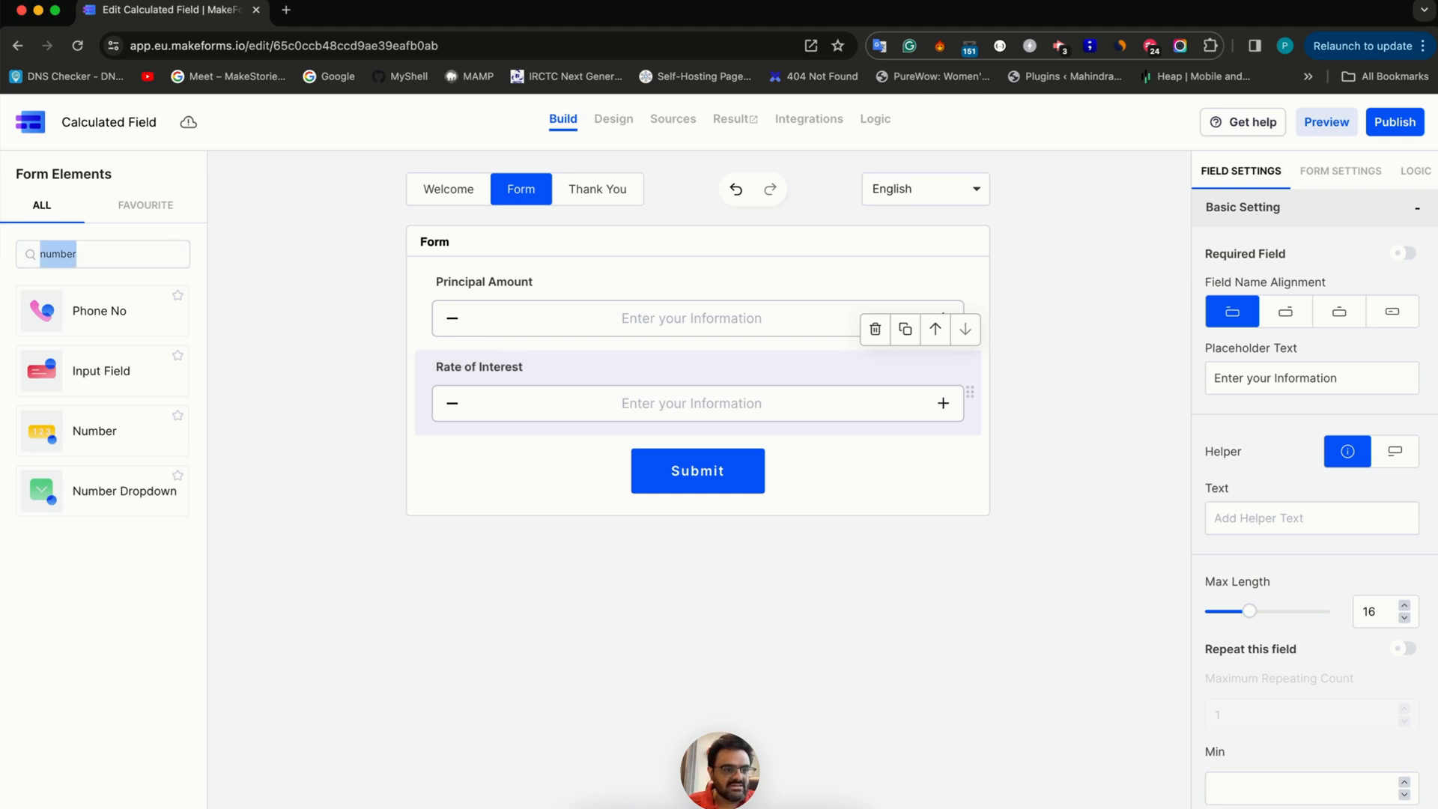
pyautogui.write('sli')
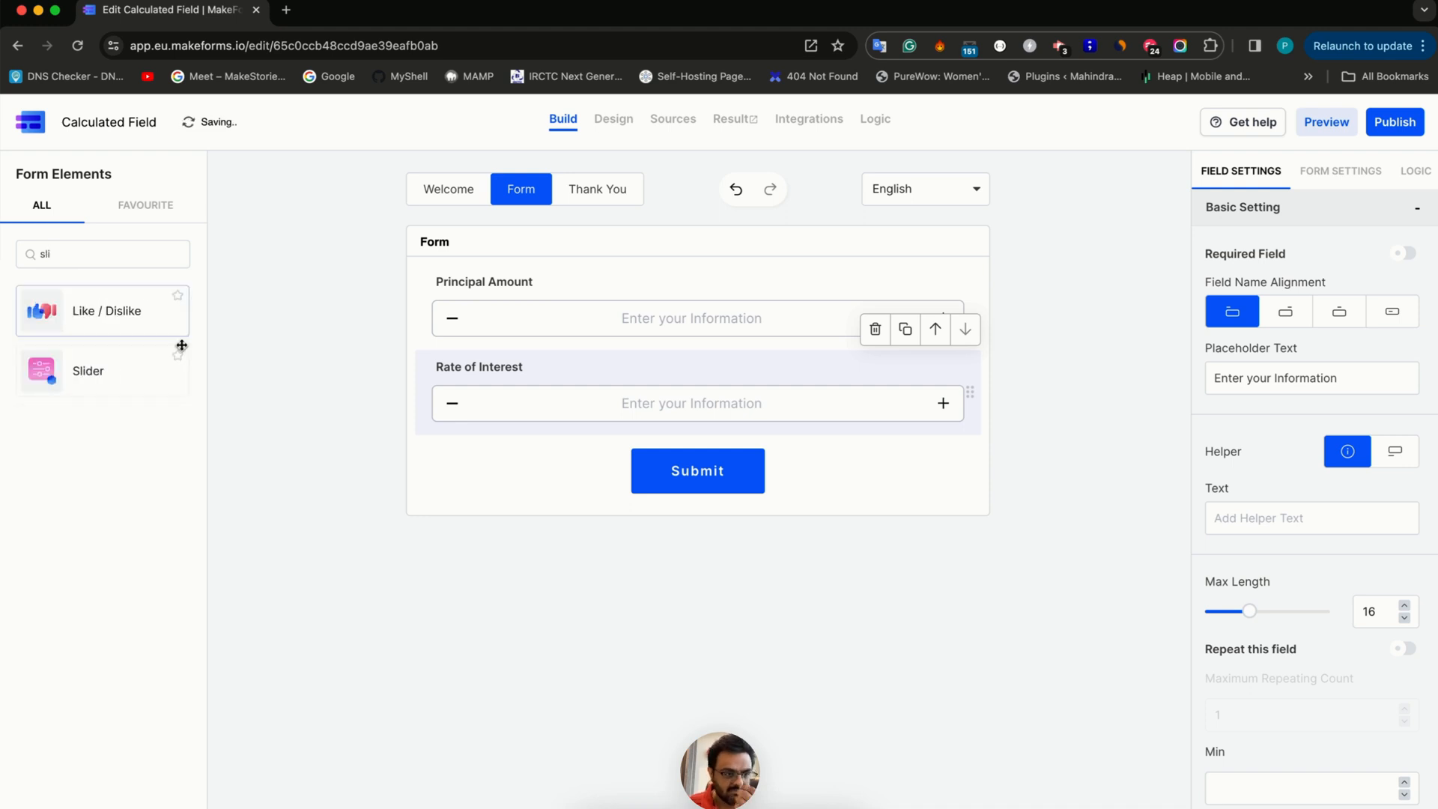
pyautogui.click(180, 353)
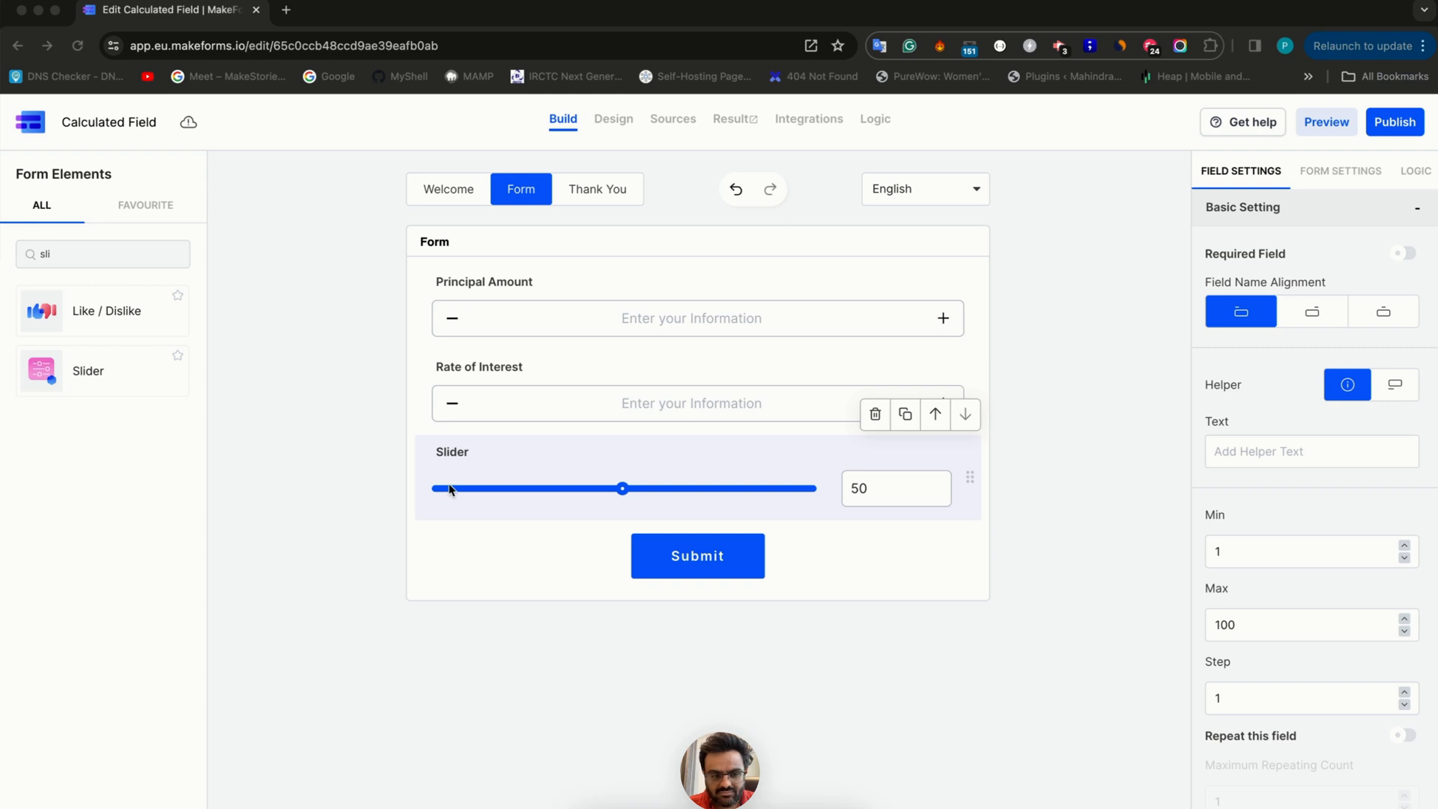
pyautogui.doubleClick(447, 450)
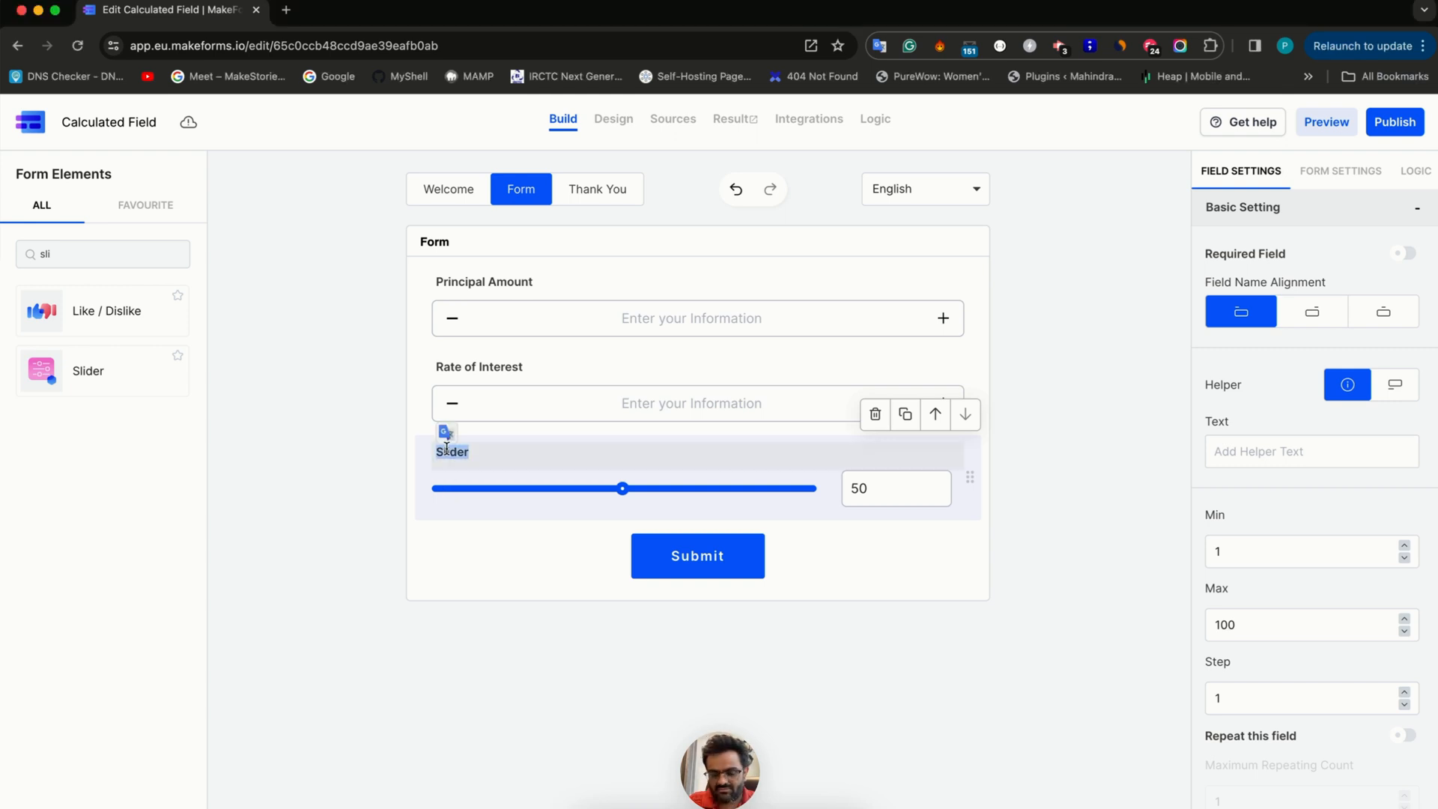
pyautogui.write('No o')
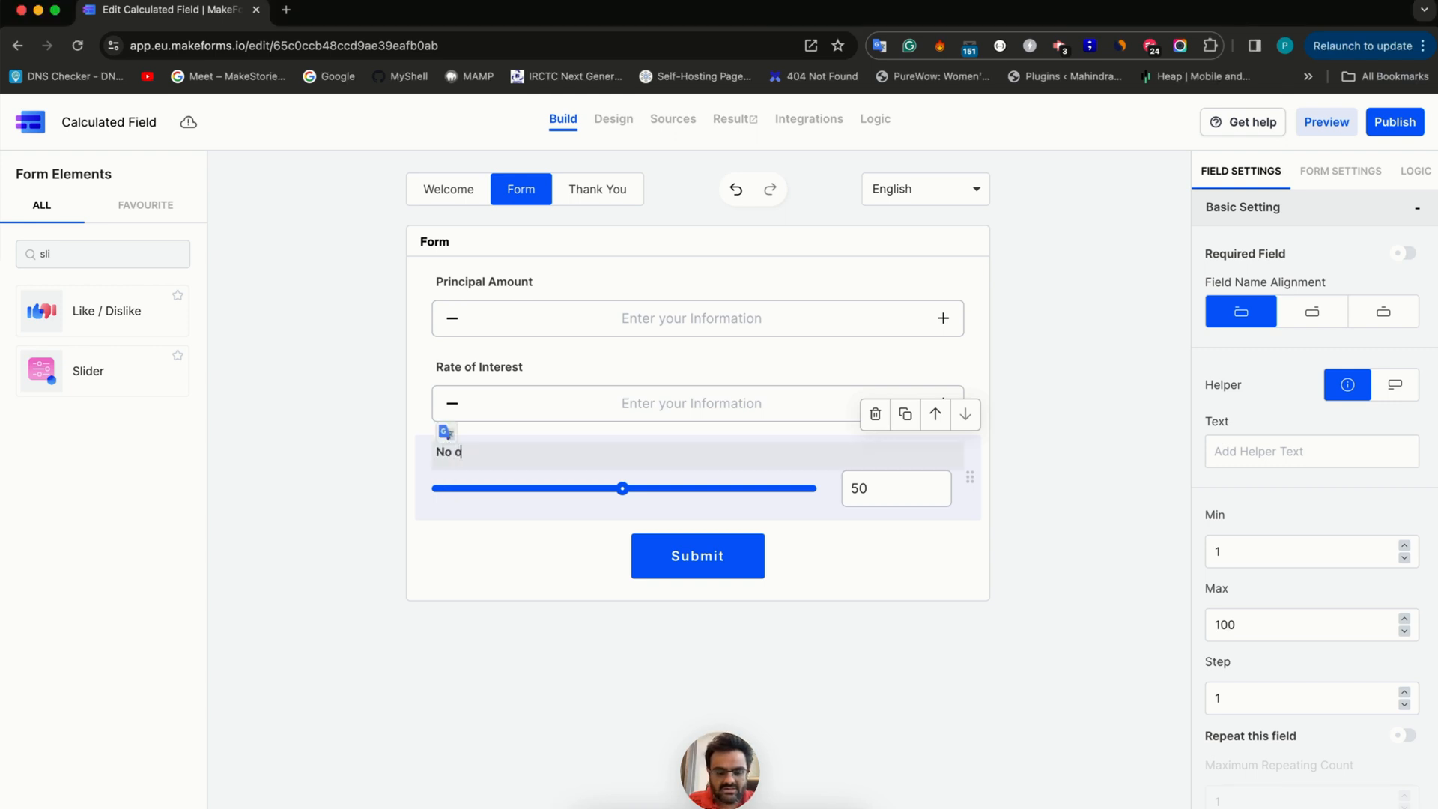
pyautogui.write('f years')
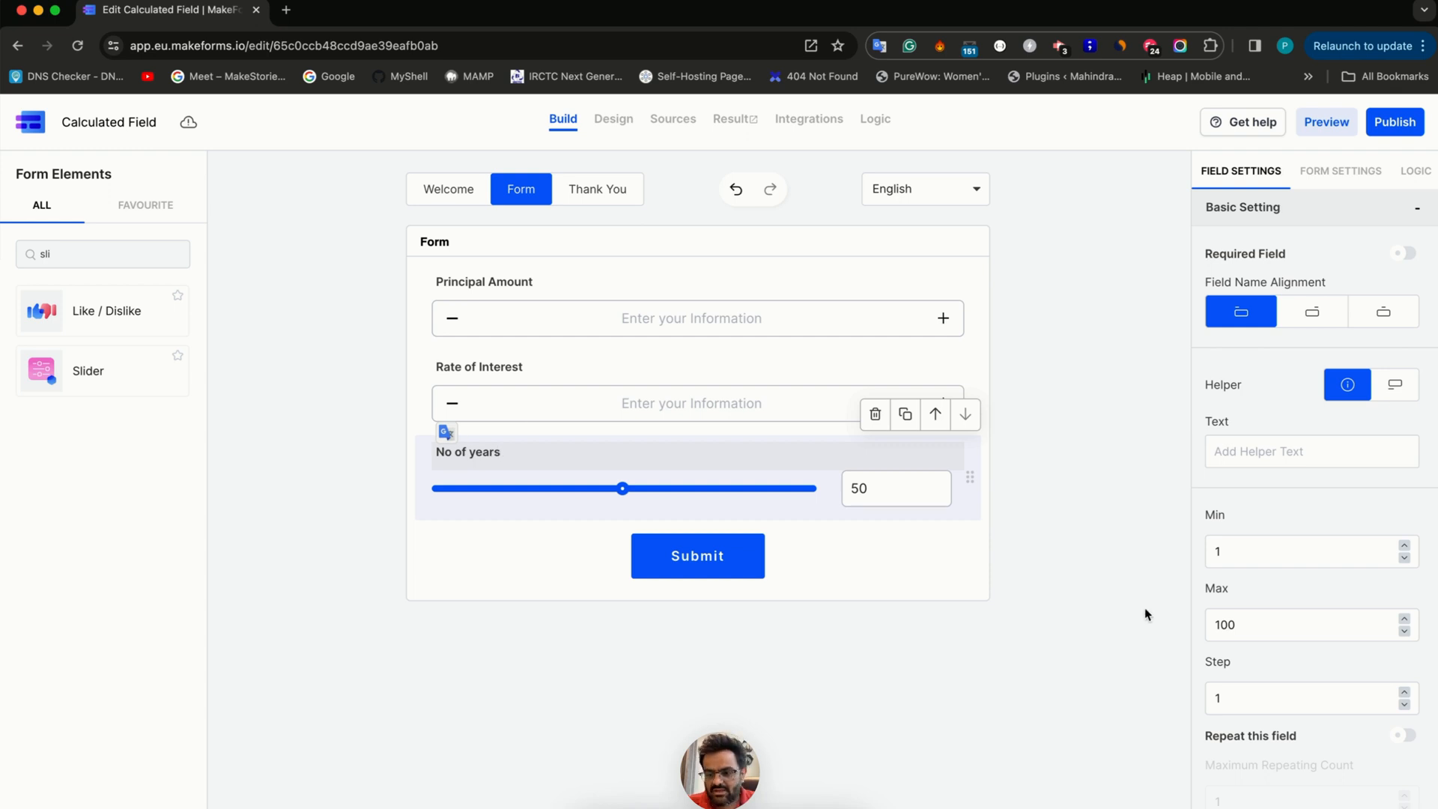
# Set the No of years slider's maximum to 20 and its step to 1
pyautogui.moveTo(1247, 635); pyautogui.dragTo(1210, 629)
pyautogui.write('20')
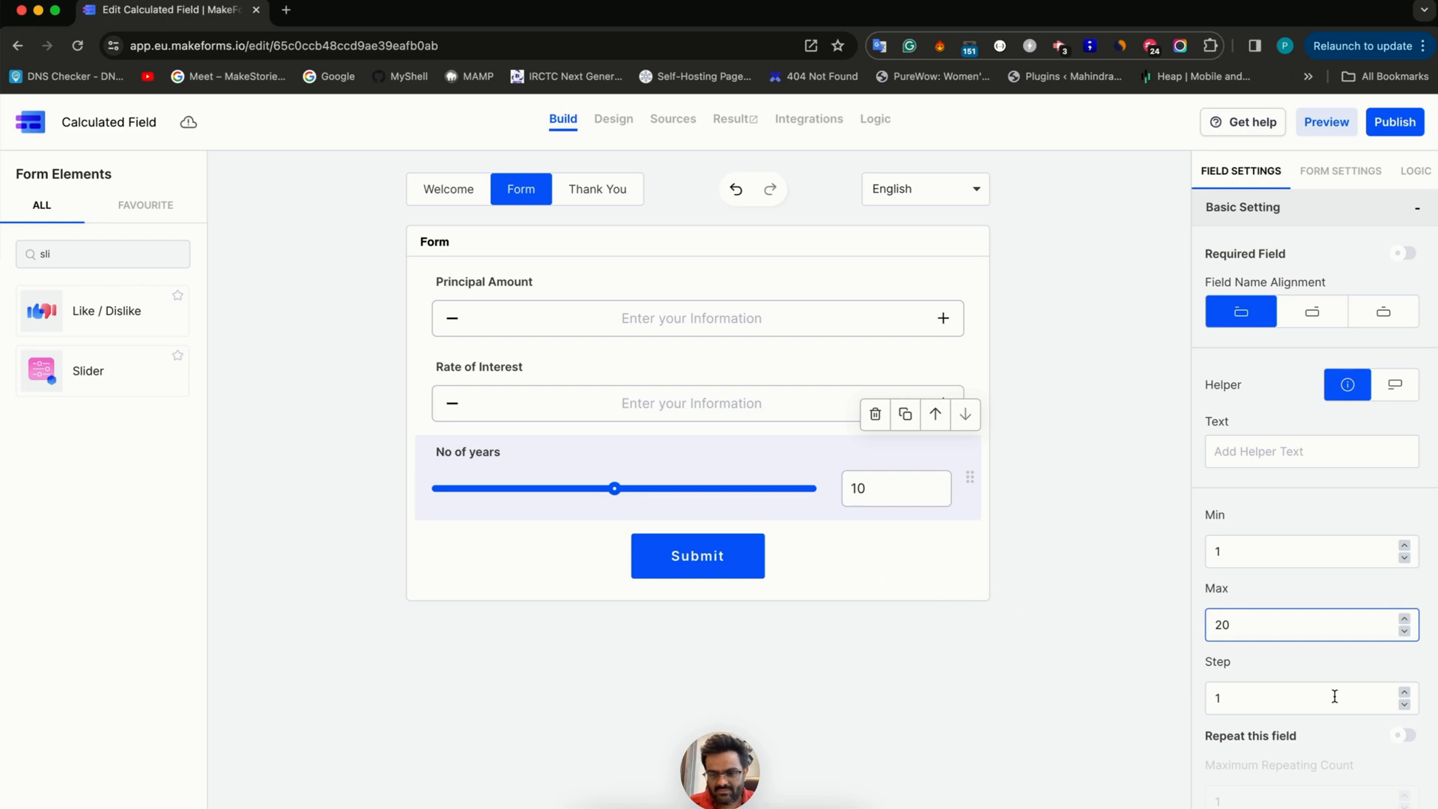
pyautogui.click(1271, 699)
pyautogui.press('BackSpace')
pyautogui.write('2')
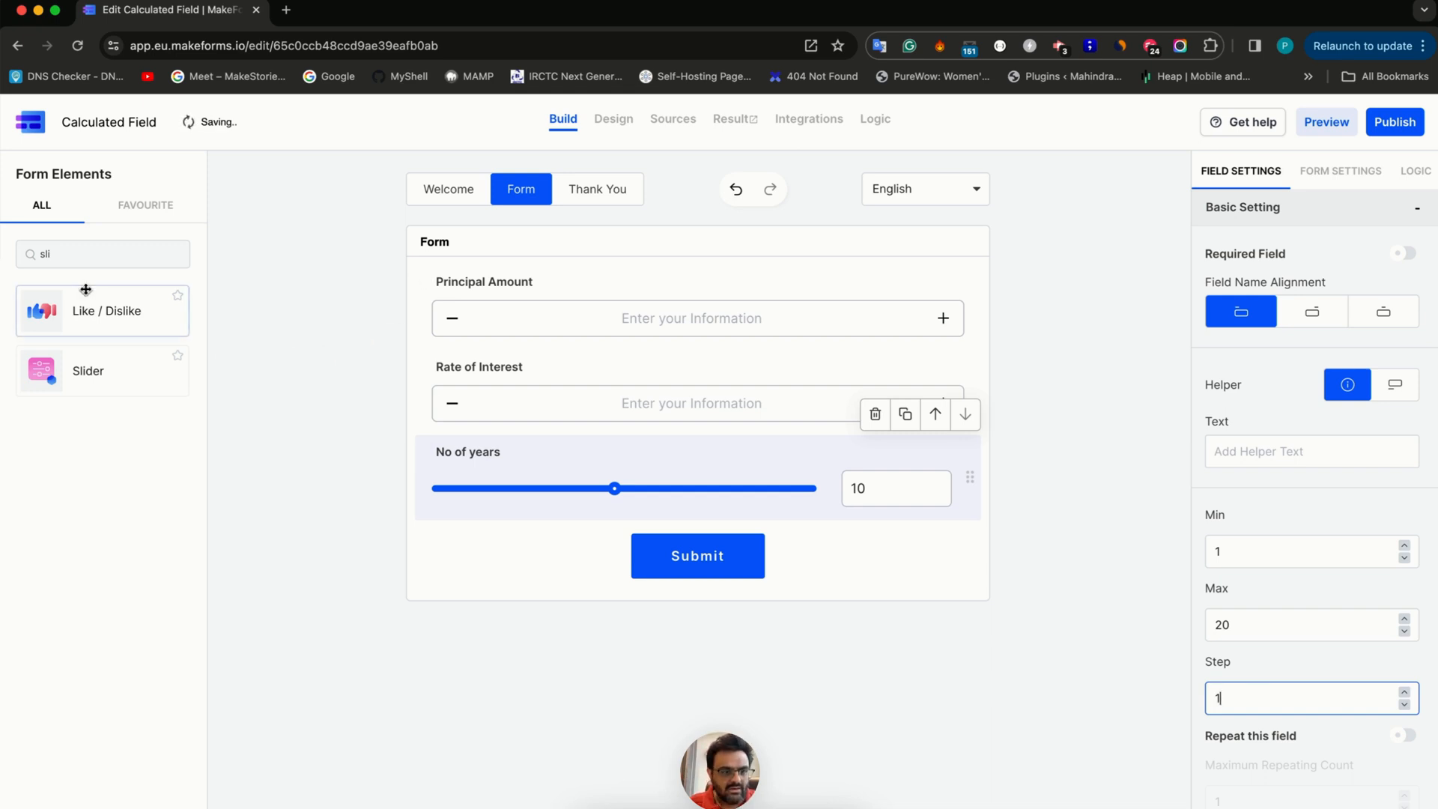
# Add a Calculated Field element below the No of years slider and label it "Total Interest"
pyautogui.click(67, 259)
pyautogui.press('BackSpace')
pyautogui.press('BackSpace')
pyautogui.press('BackSpace')
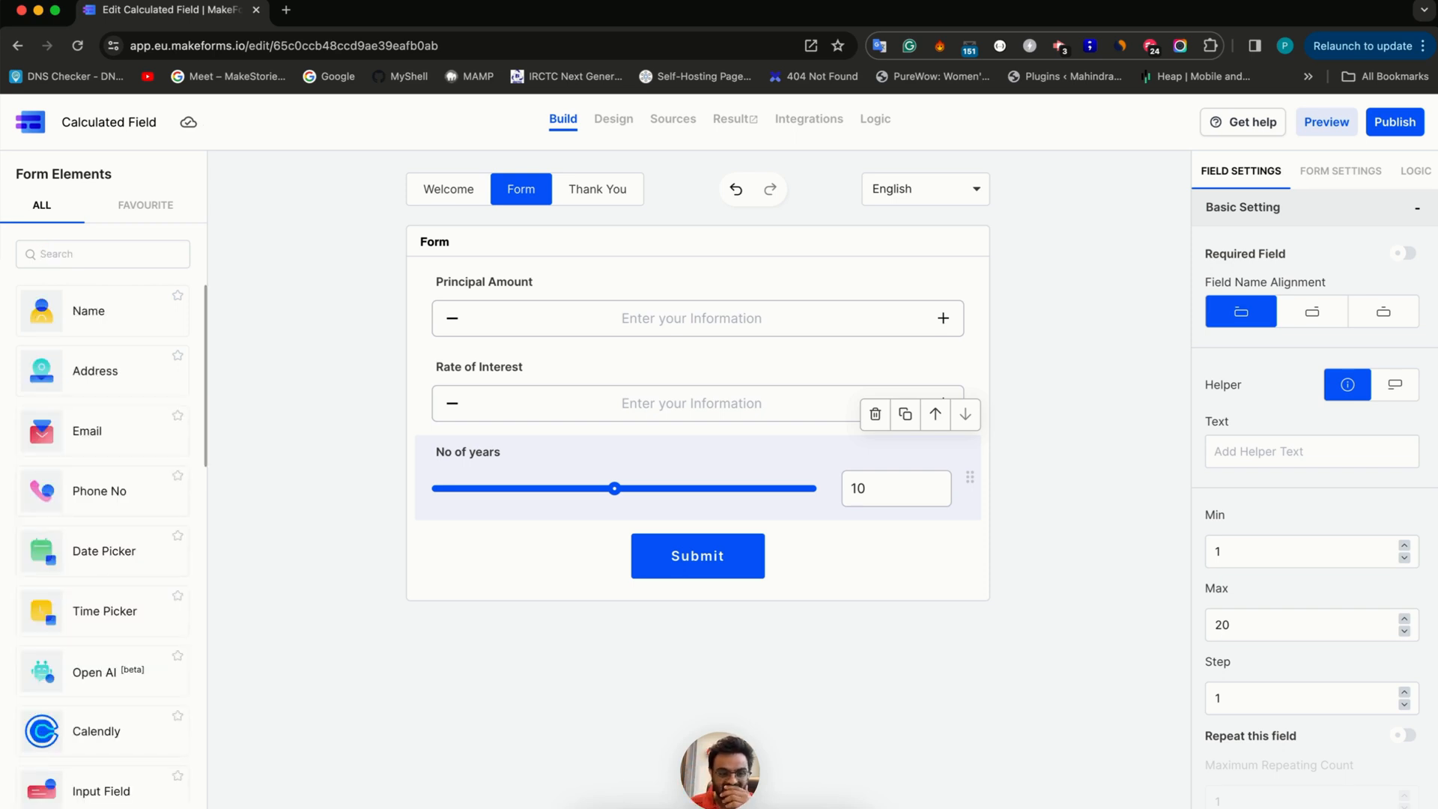
pyautogui.scroll(-10, 2, 448)
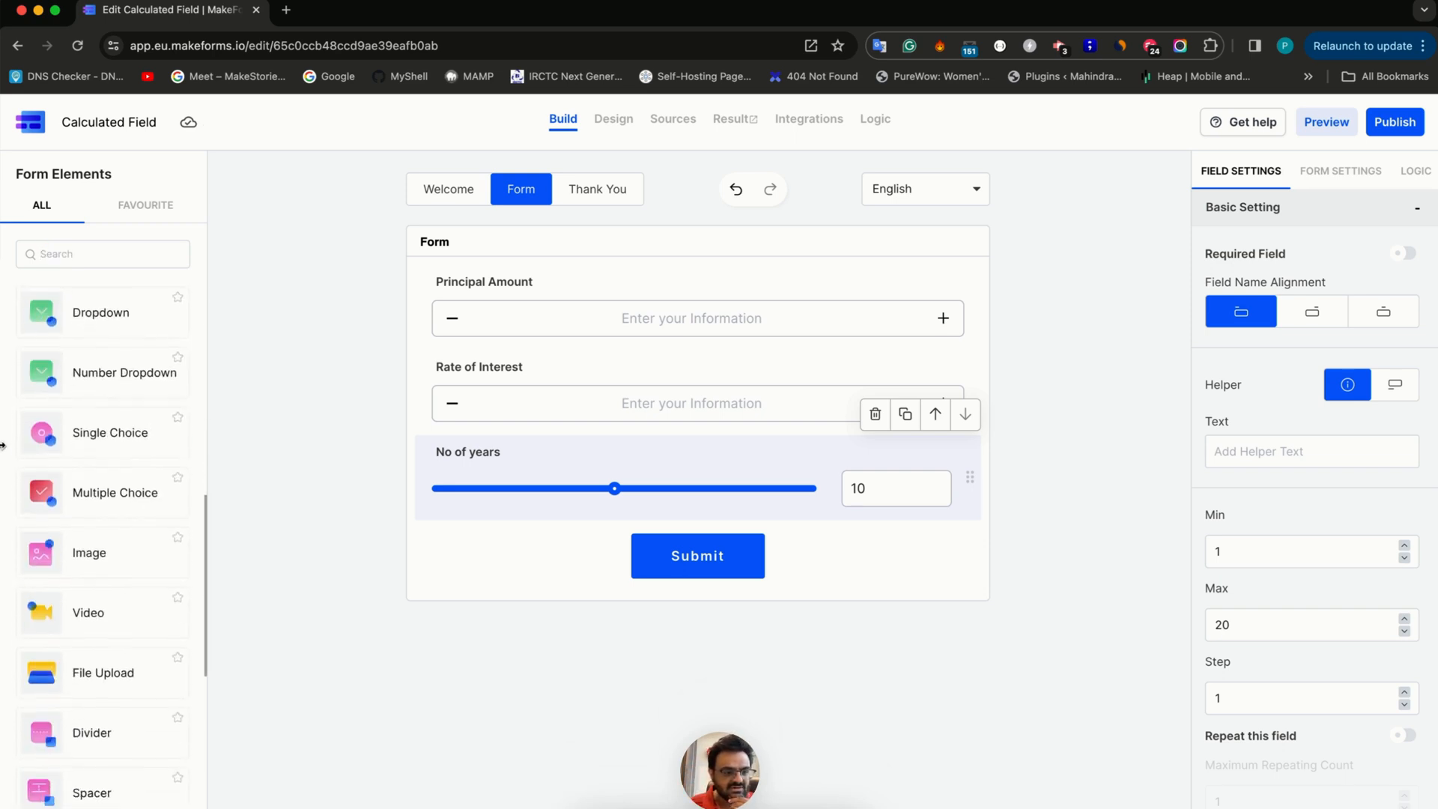
pyautogui.scroll(10, 2, 447)
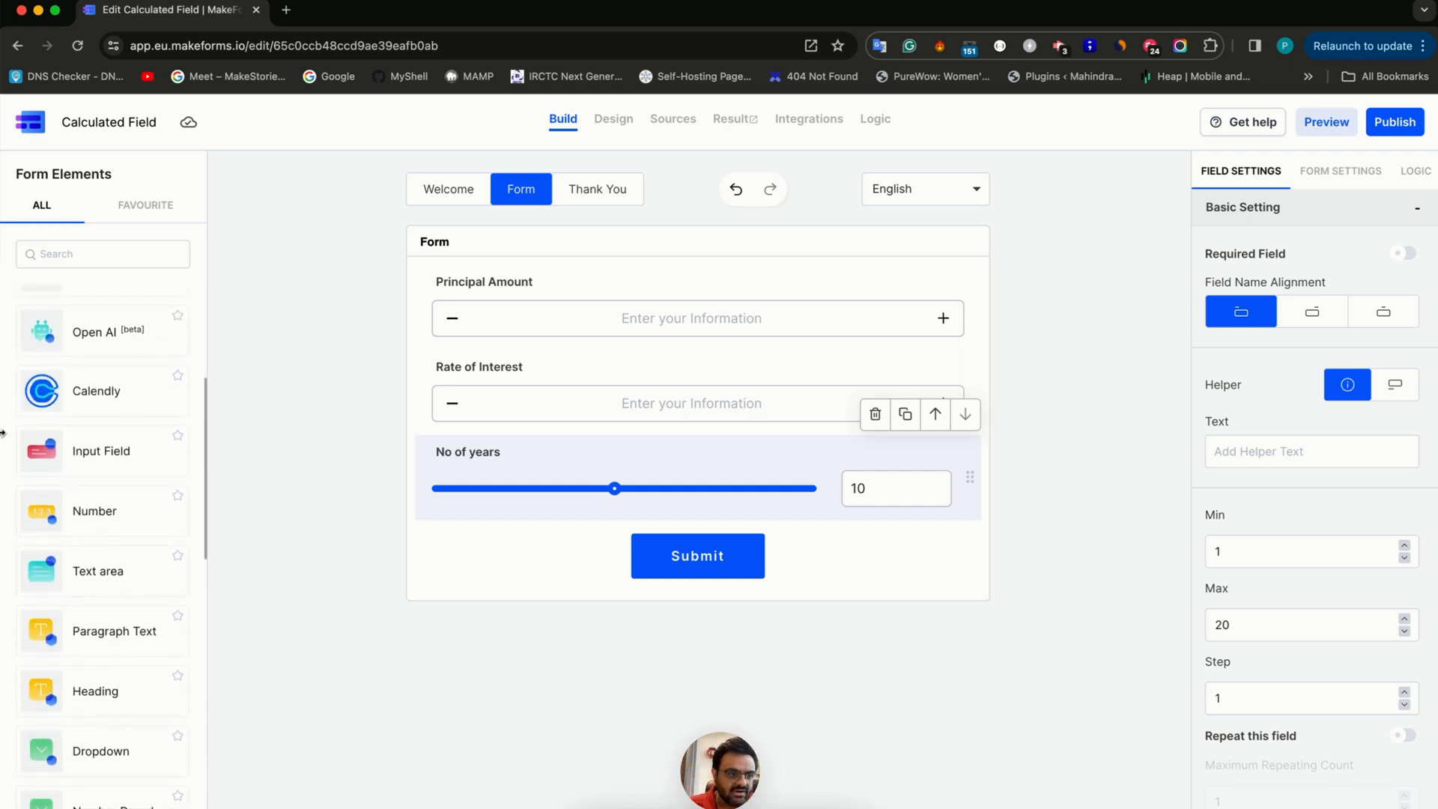
pyautogui.write('Cal')
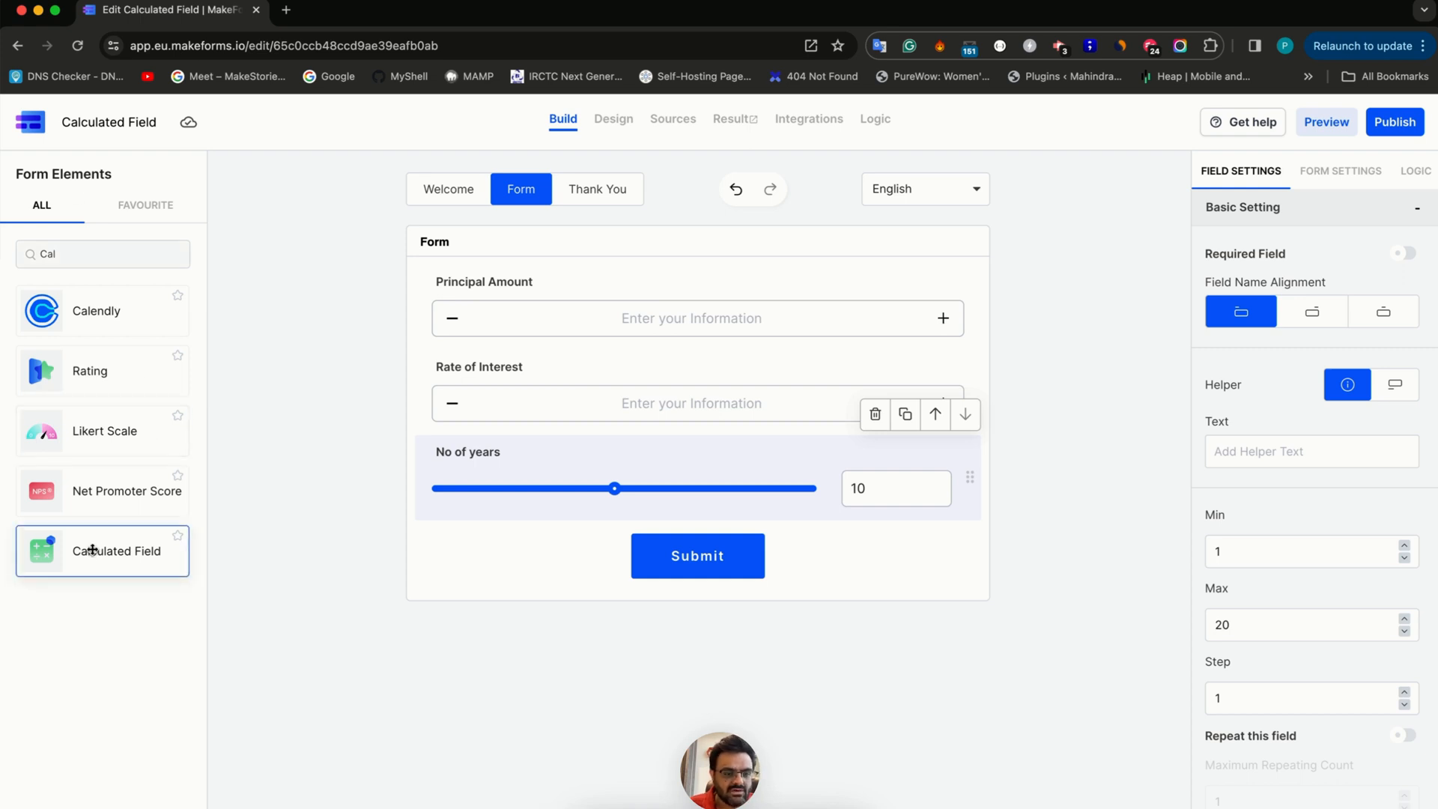
pyautogui.click(92, 550)
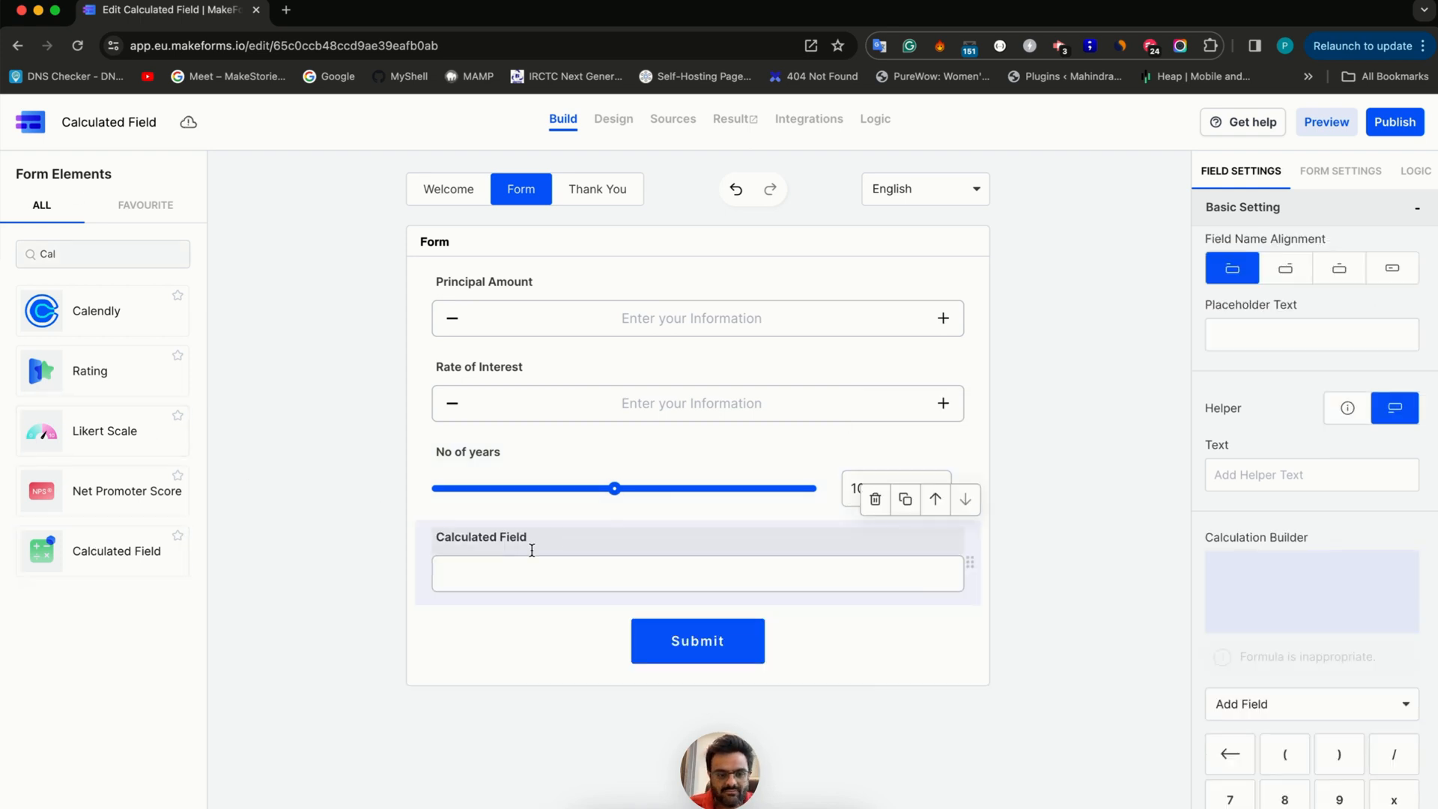
pyautogui.tripleClick(494, 542)
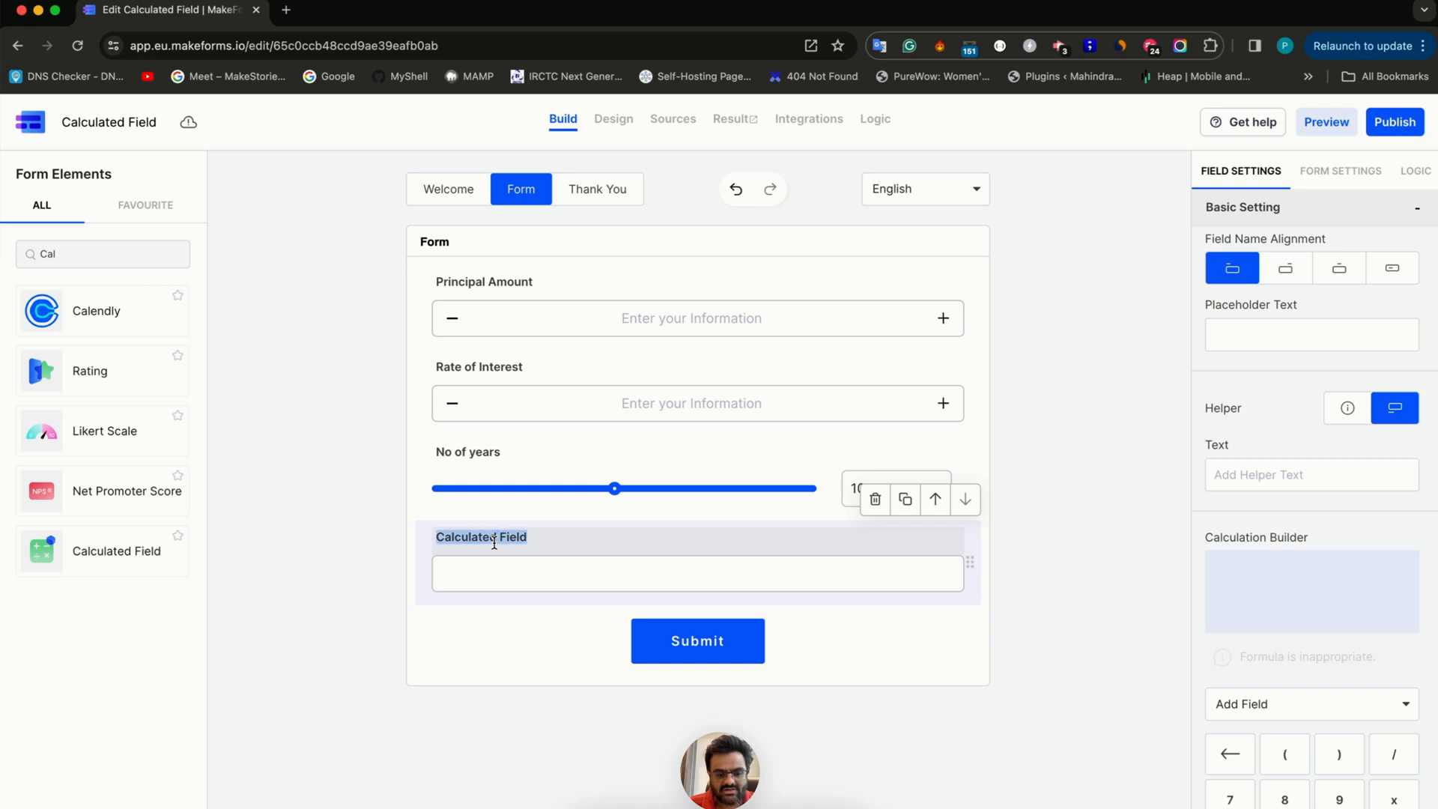
pyautogui.write('Total Interest')
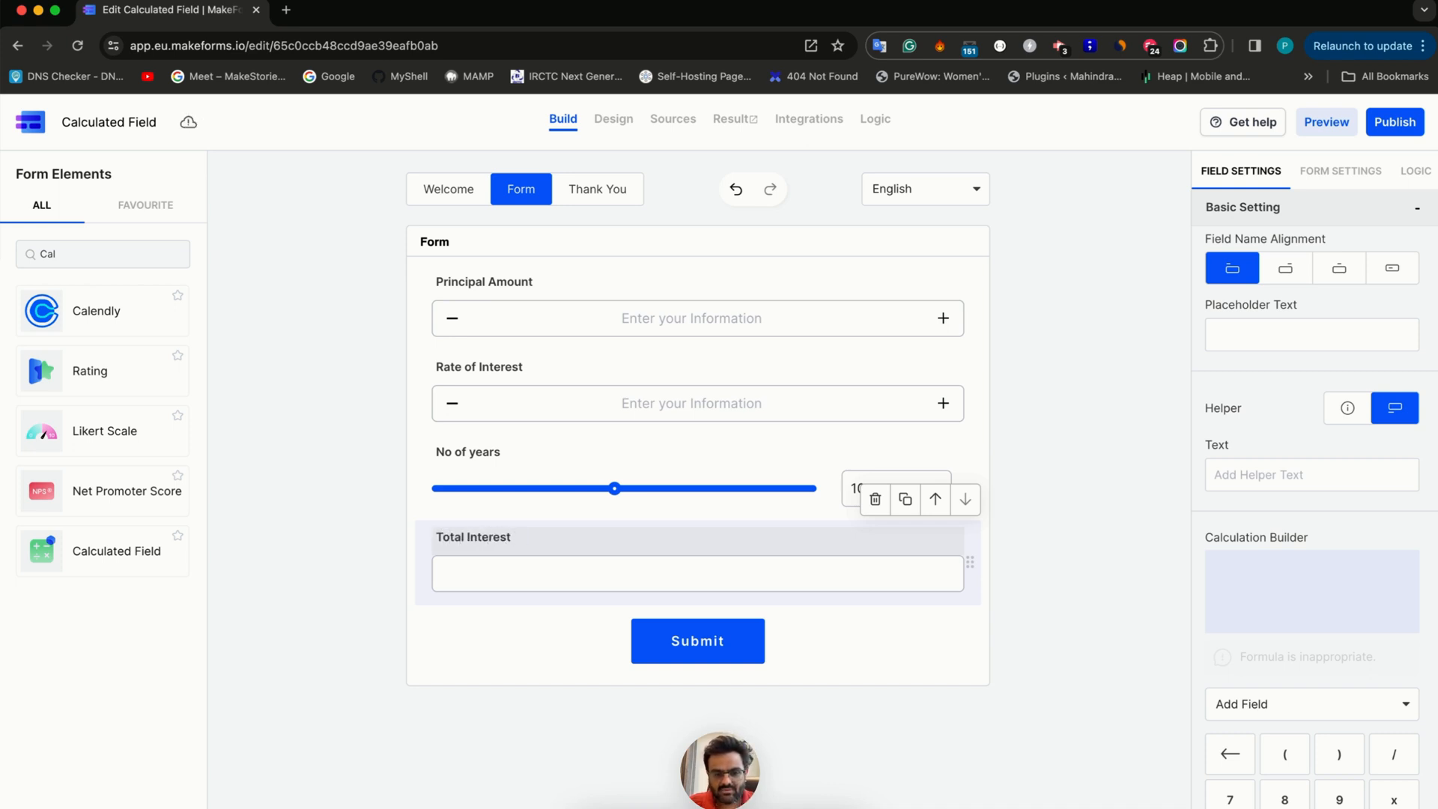
# Try appending "for" and a reference to the Principal Amount field to the Total Interest label, and remove the addition
pyautogui.write(' fo')
pyautogui.press('BackSpace')
pyautogui.write('for @')
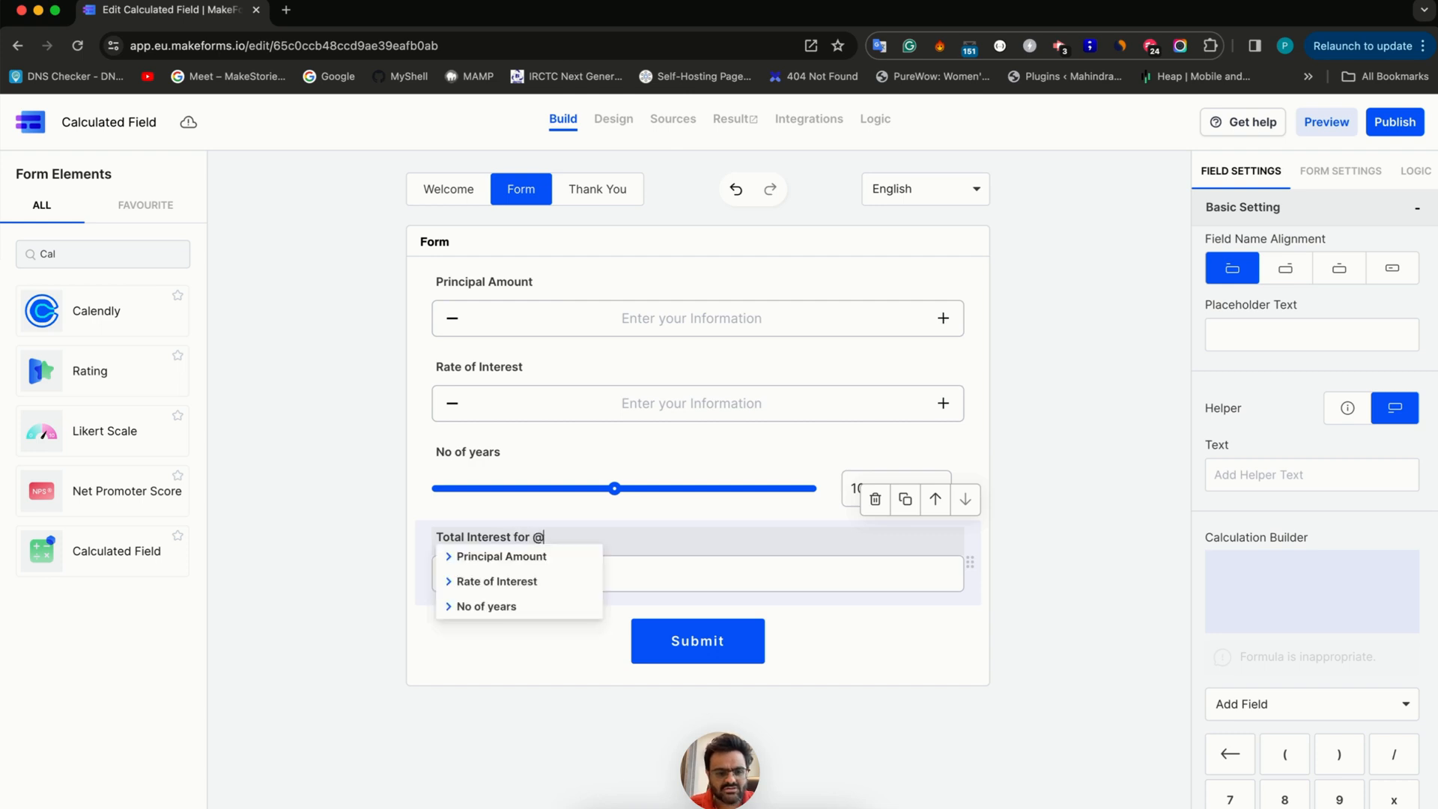
pyautogui.click(498, 556)
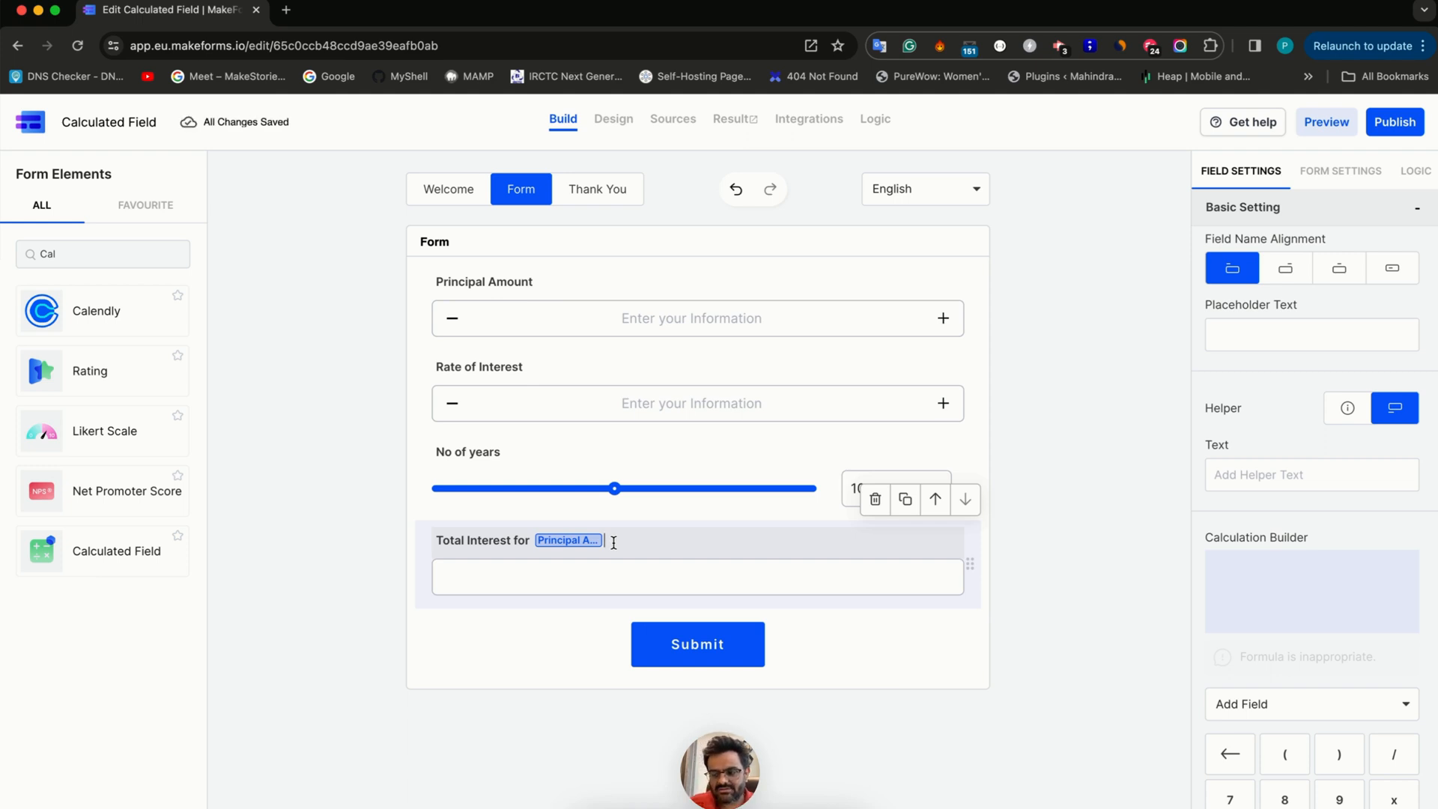
pyautogui.press('BackSpace')
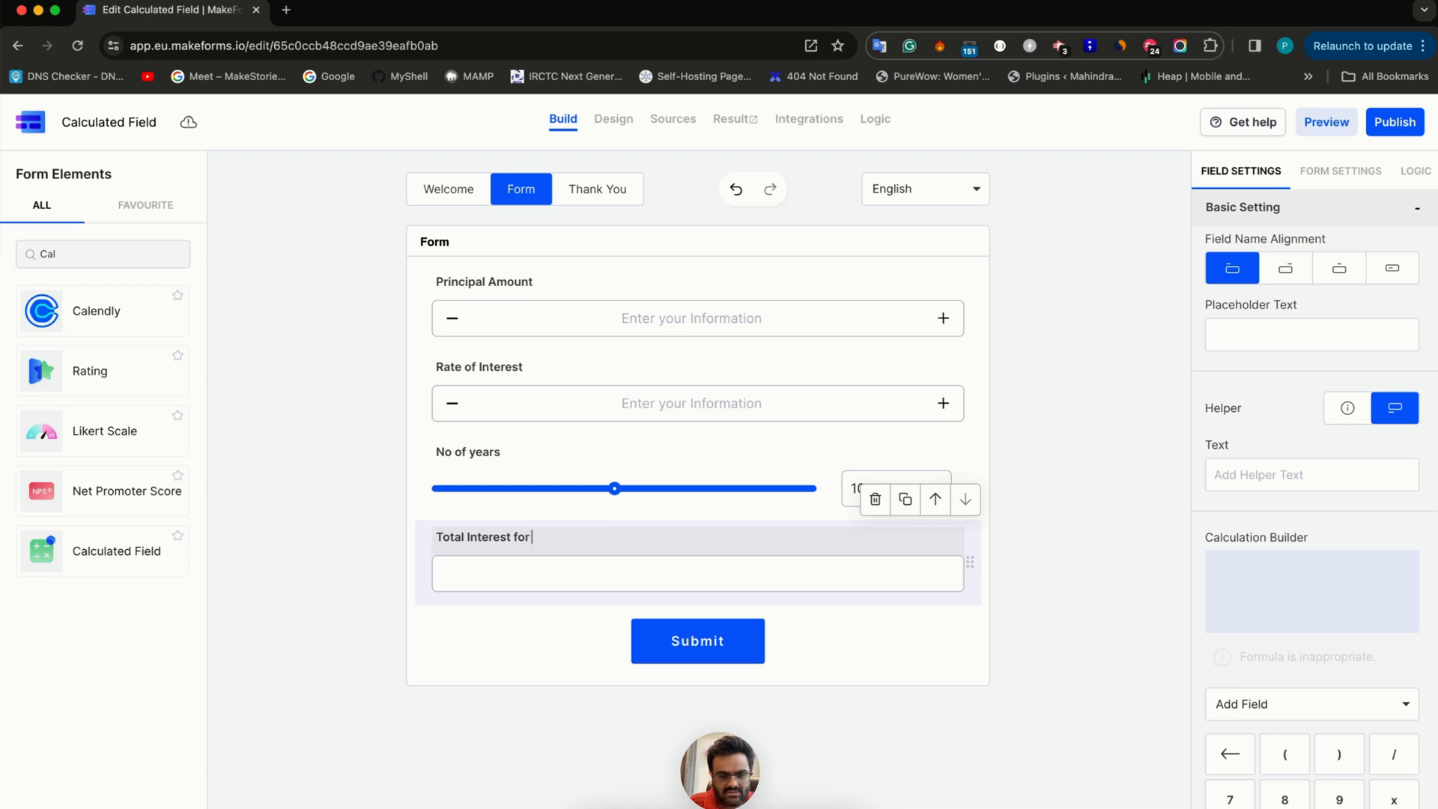
pyautogui.press('BackSpace')
pyautogui.press('BackSpace')
pyautogui.press('BackSpace')
pyautogui.press('BackSpace')
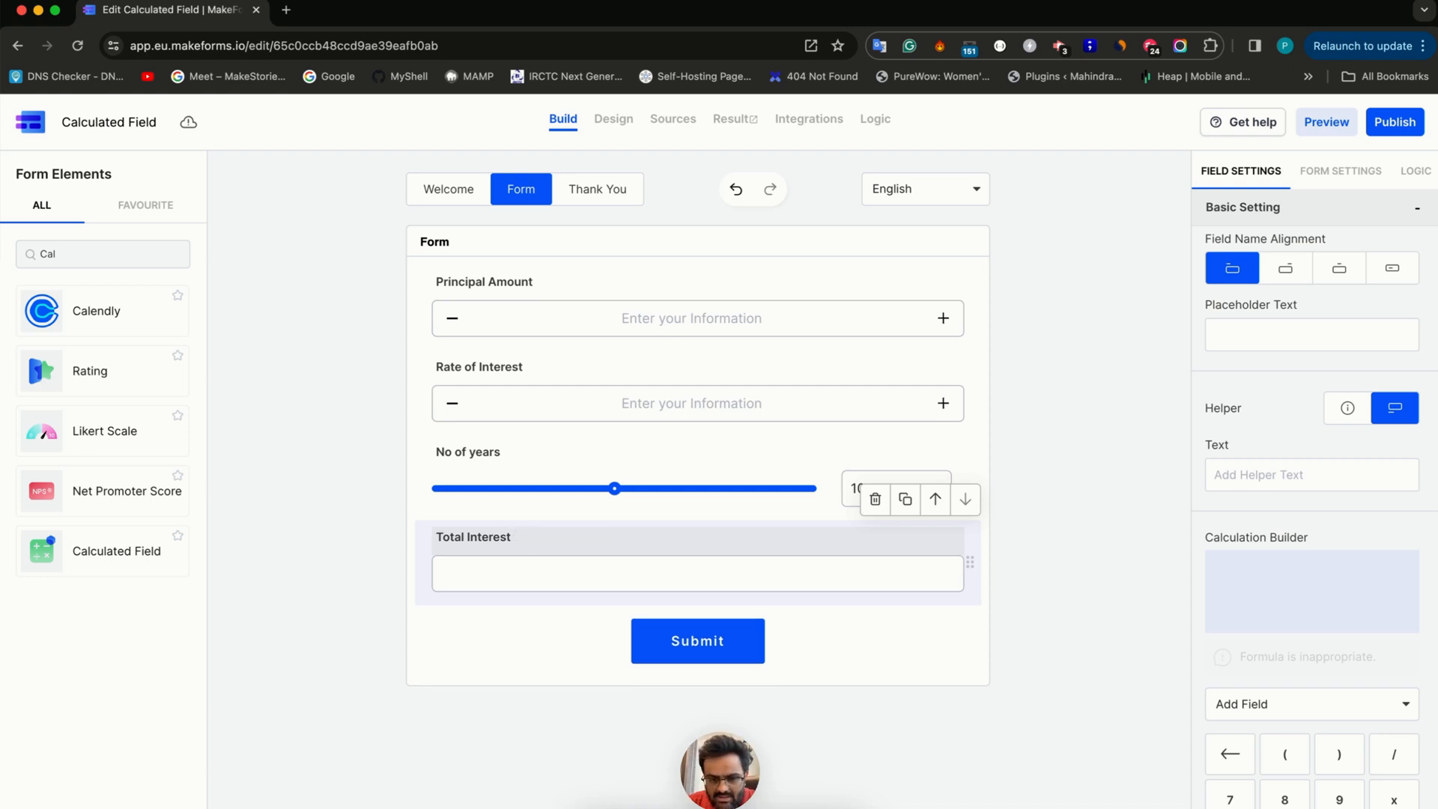
# Try the other field name alignments on the Total Interest field and restore the left alignment above the box
pyautogui.click(1285, 273)
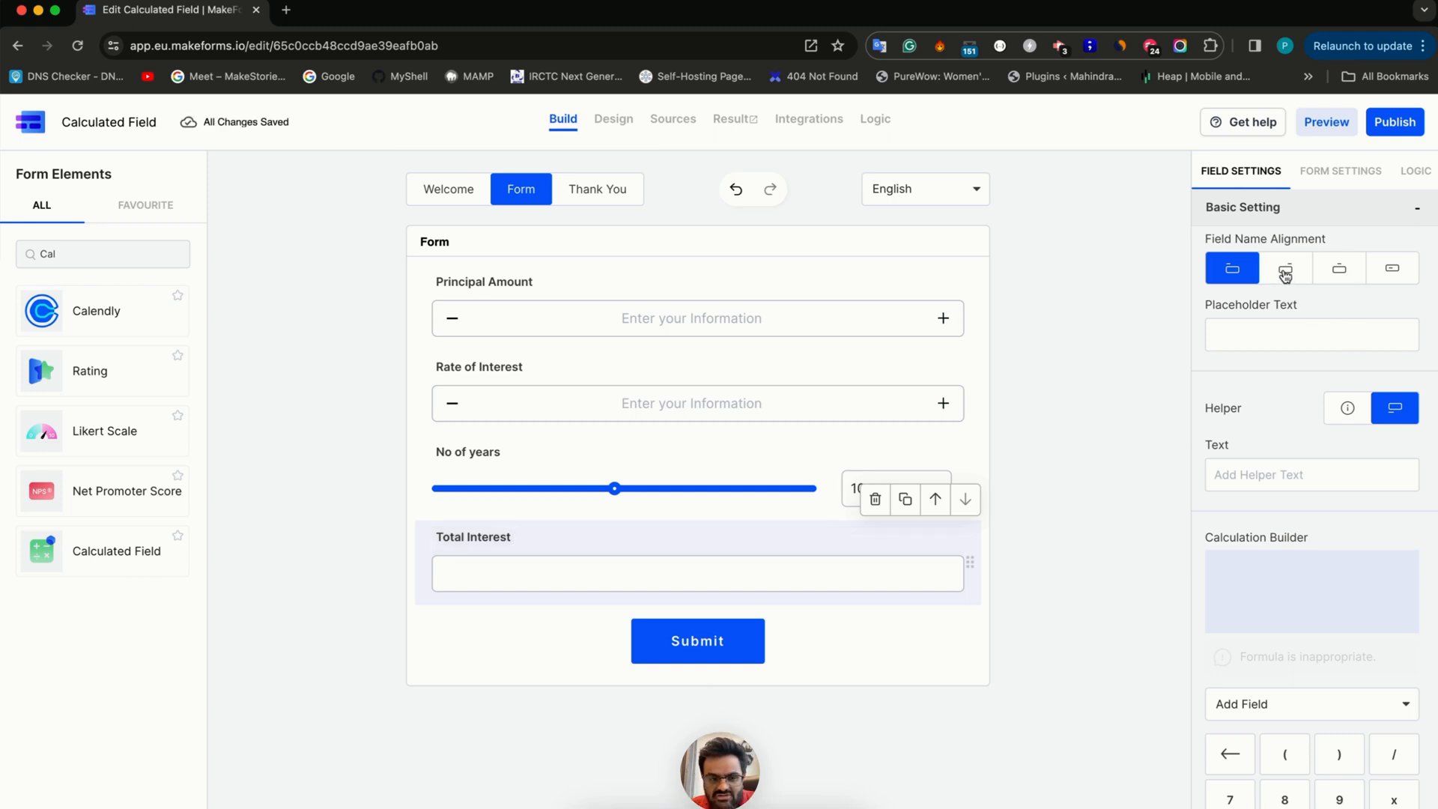
pyautogui.click(1337, 271)
pyautogui.click(1399, 277)
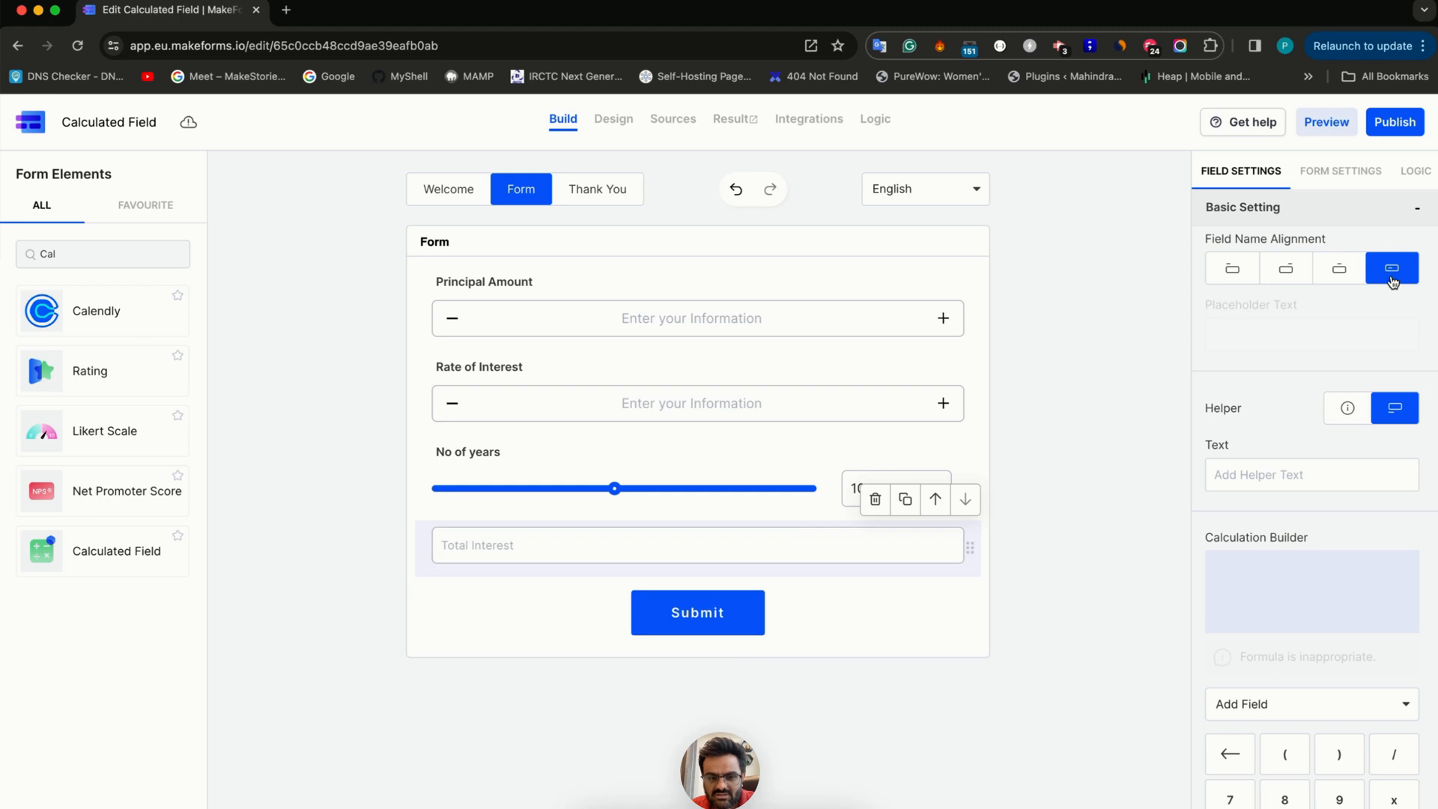
pyautogui.click(1222, 268)
# Set the Total Interest field's placeholder text to "Your total interest will appear here"
pyautogui.click(1240, 334)
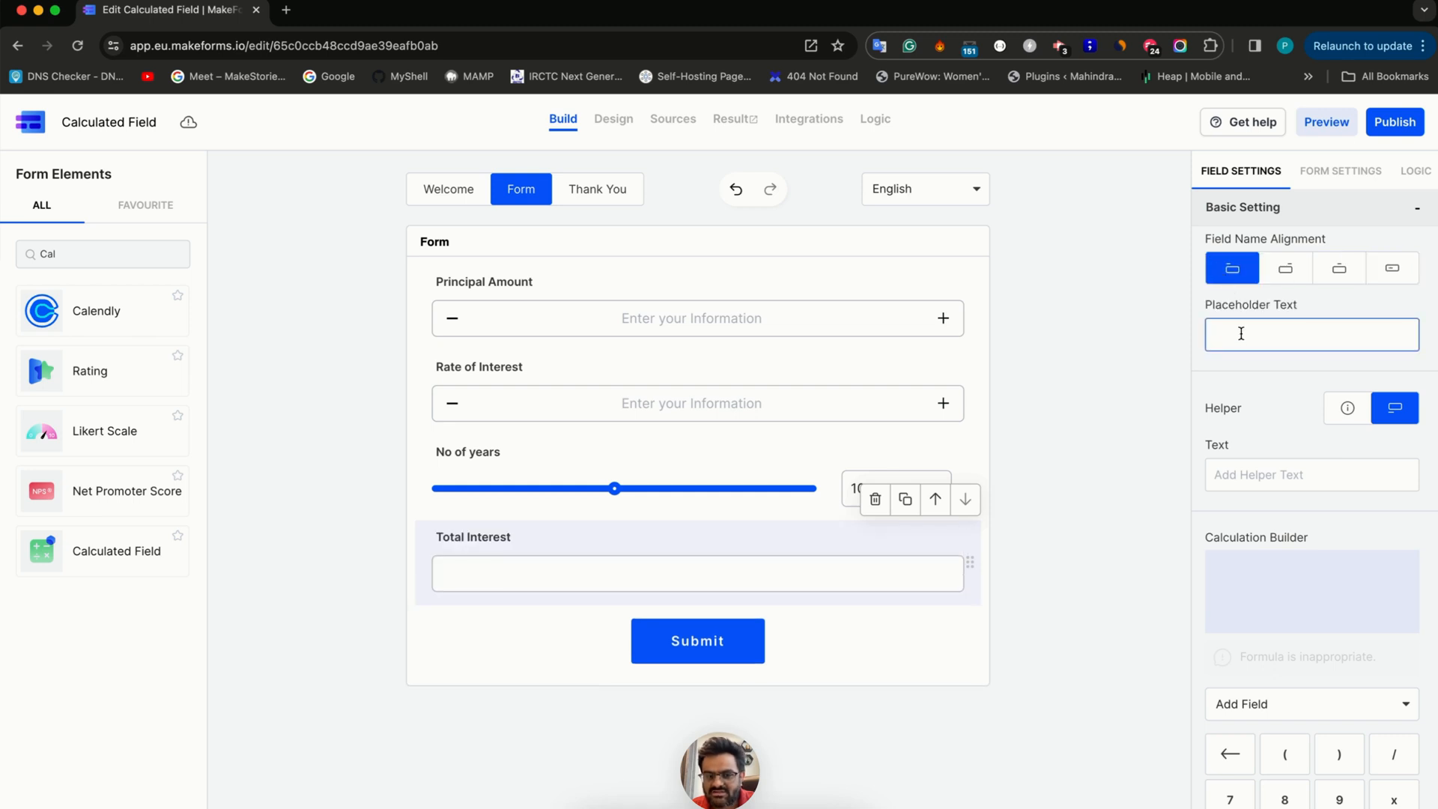
pyautogui.write('Your ')
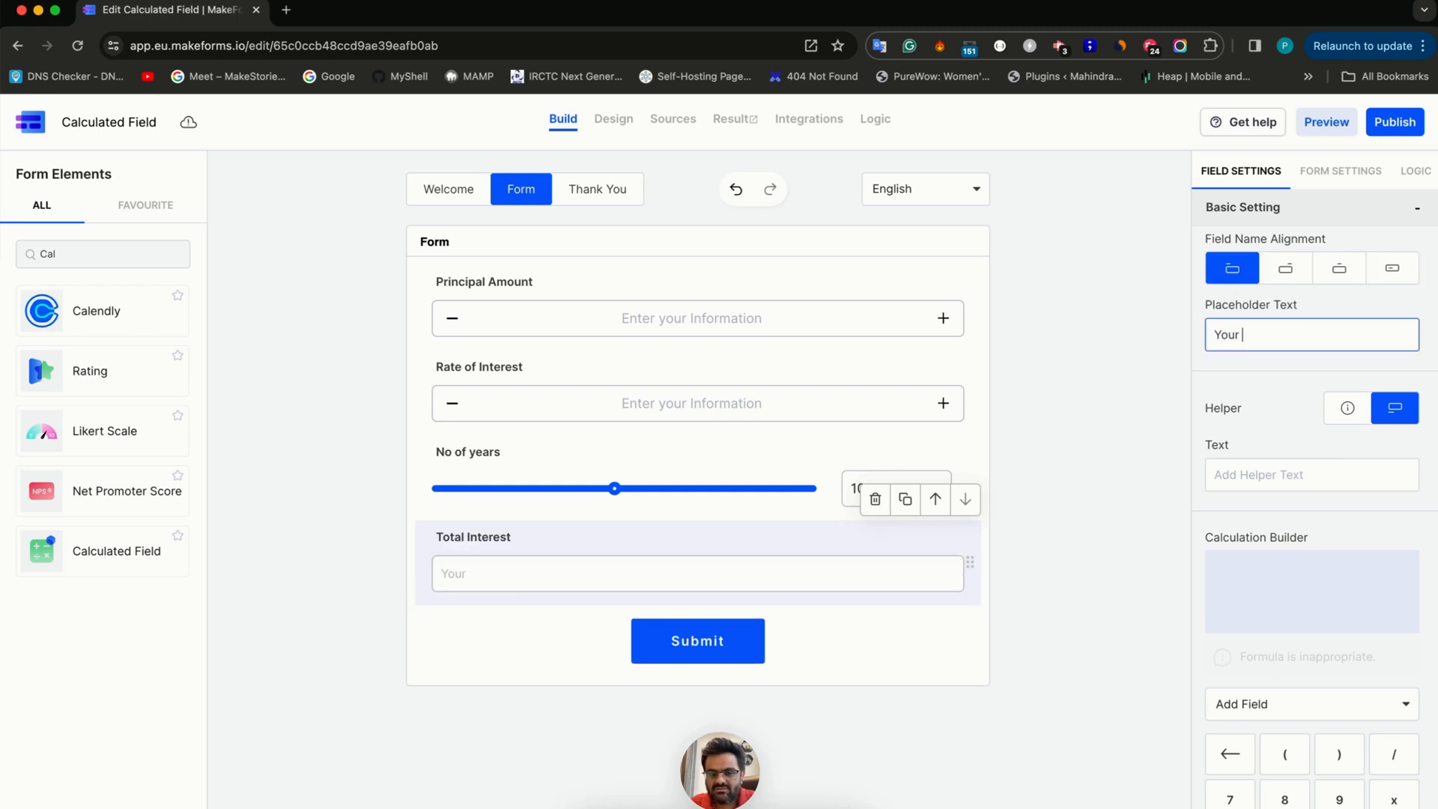
pyautogui.write('total interest')
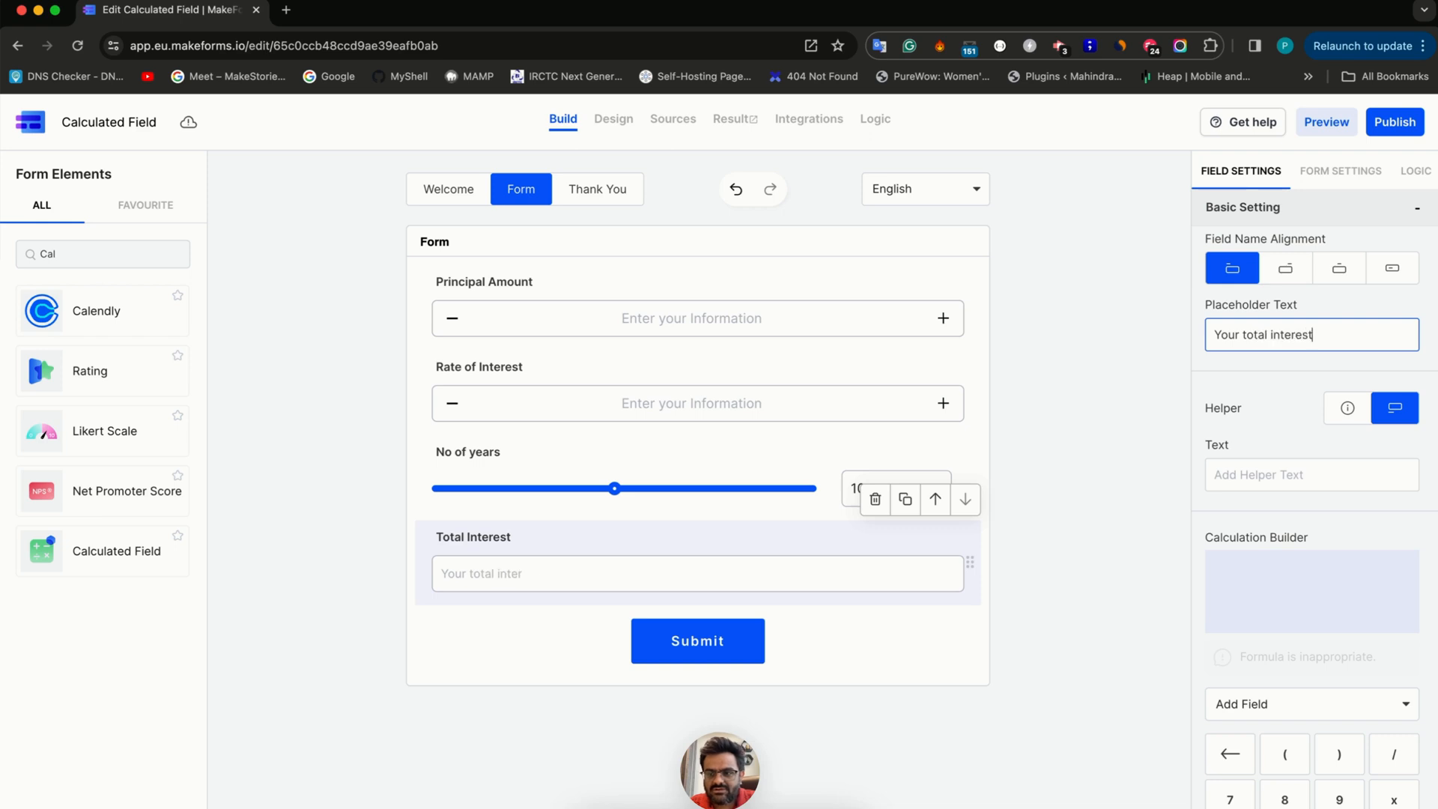
pyautogui.write(' will appear here')
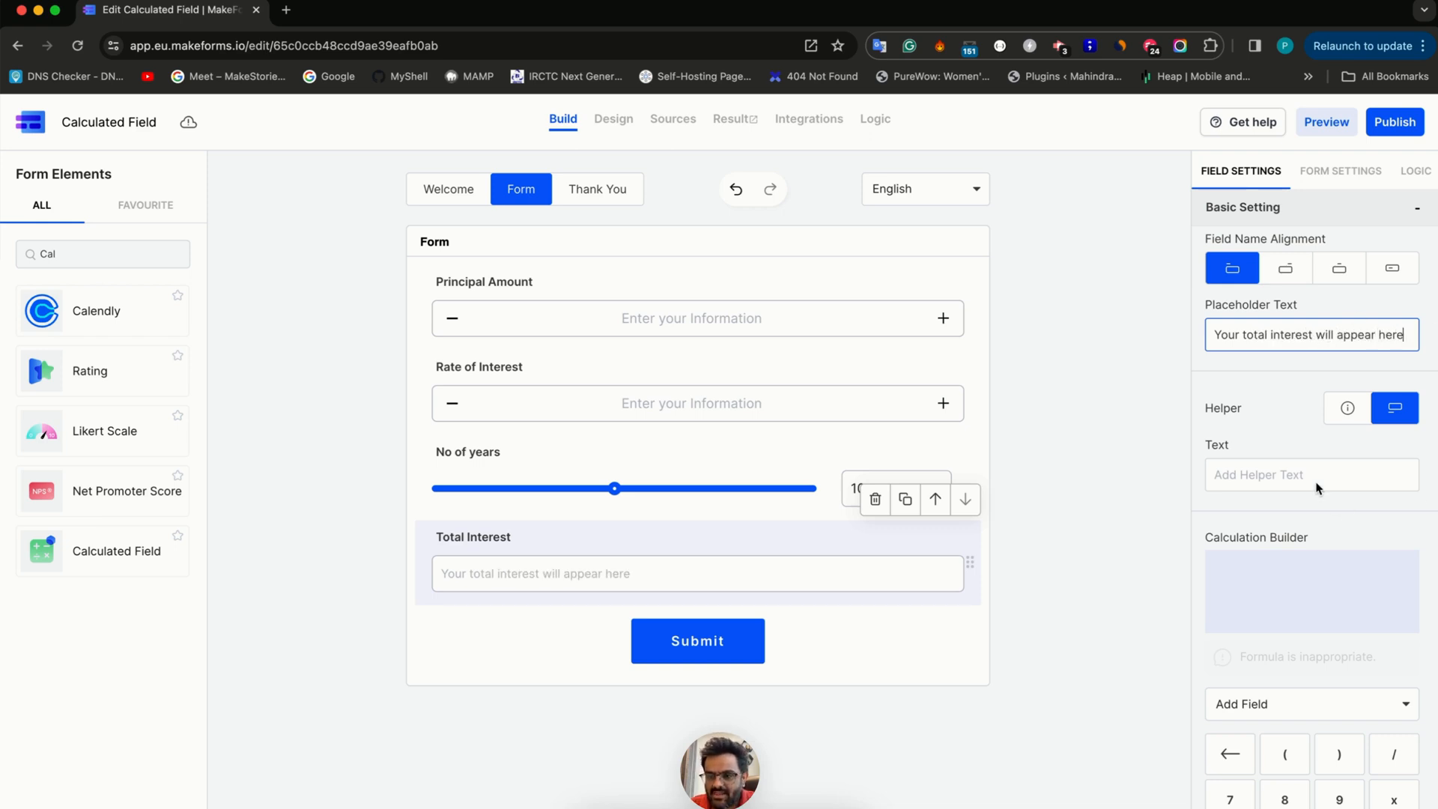
# Add the helper text "Total Interest that you will pay" to the Total Interest field and show it as an info icon tooltip
pyautogui.scroll(-1, 1314, 465)
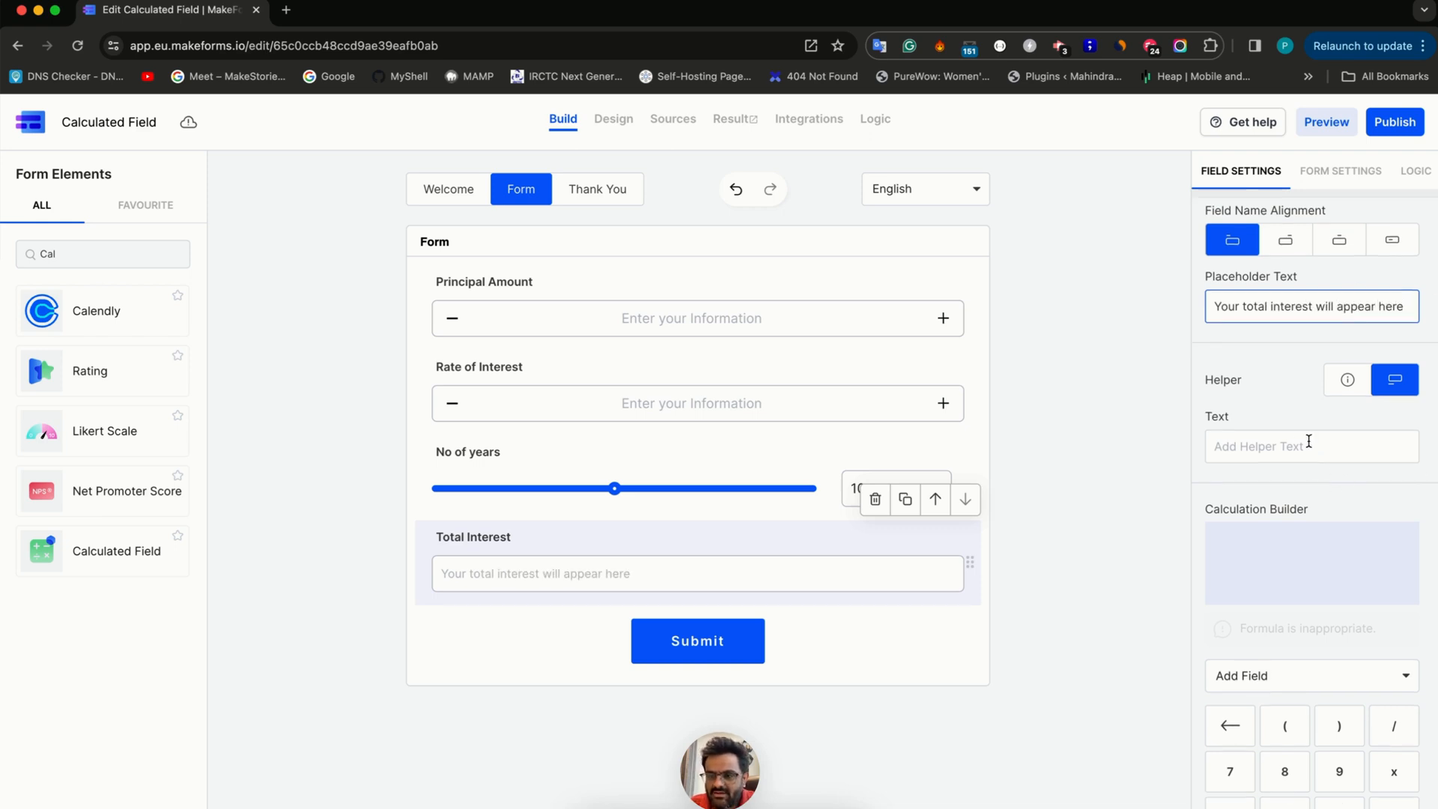
pyautogui.click(1296, 439)
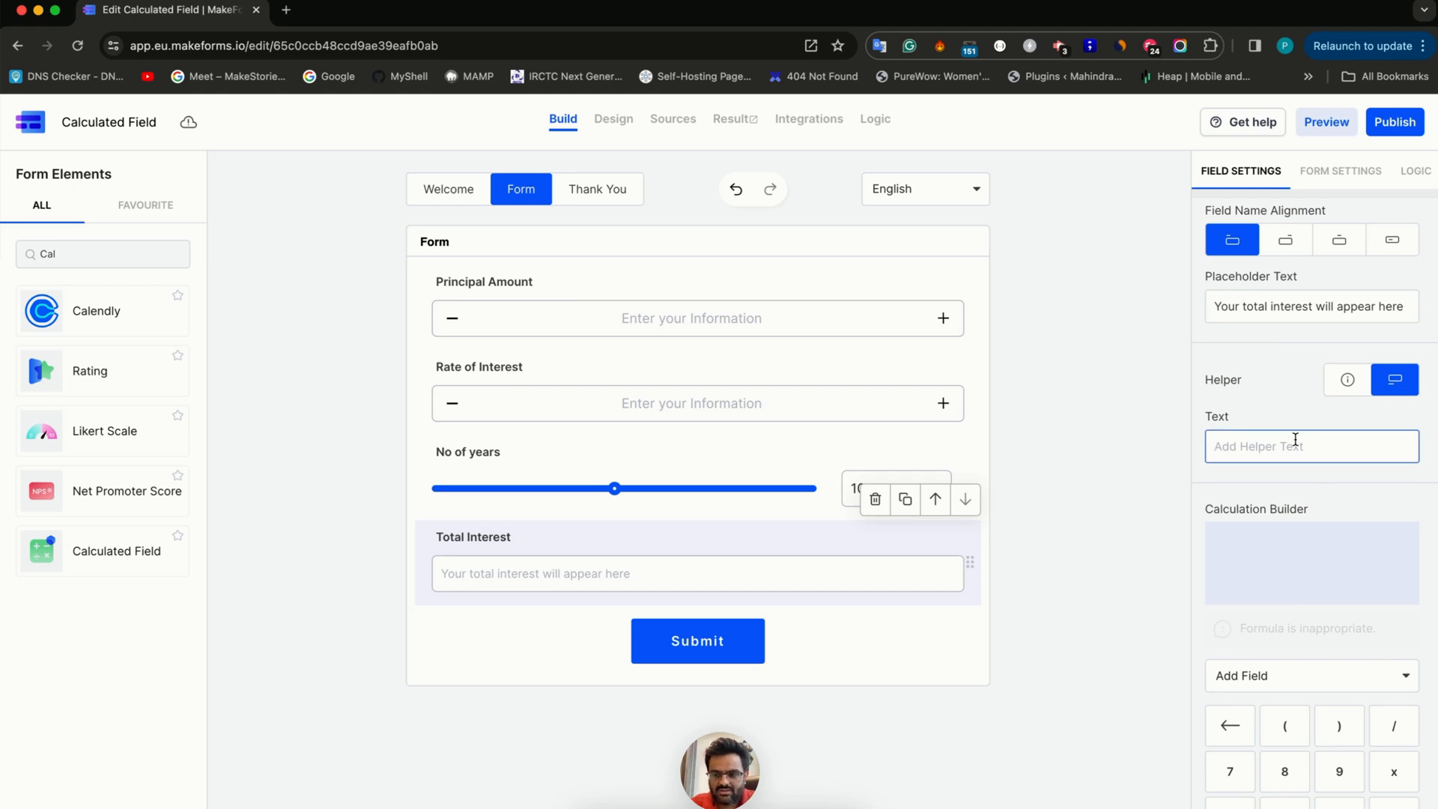
pyautogui.write('Total Int')
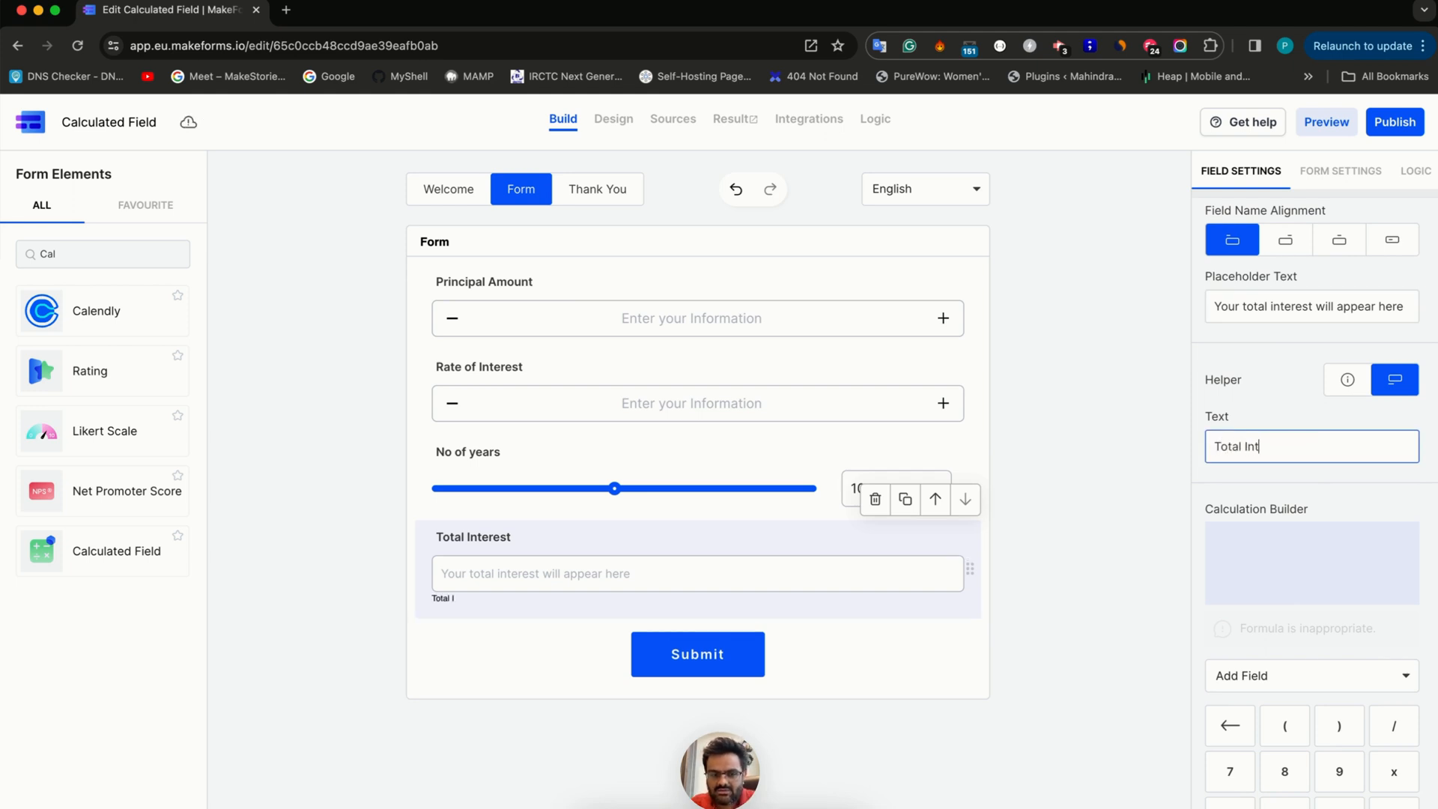
pyautogui.write('erest that you wil')
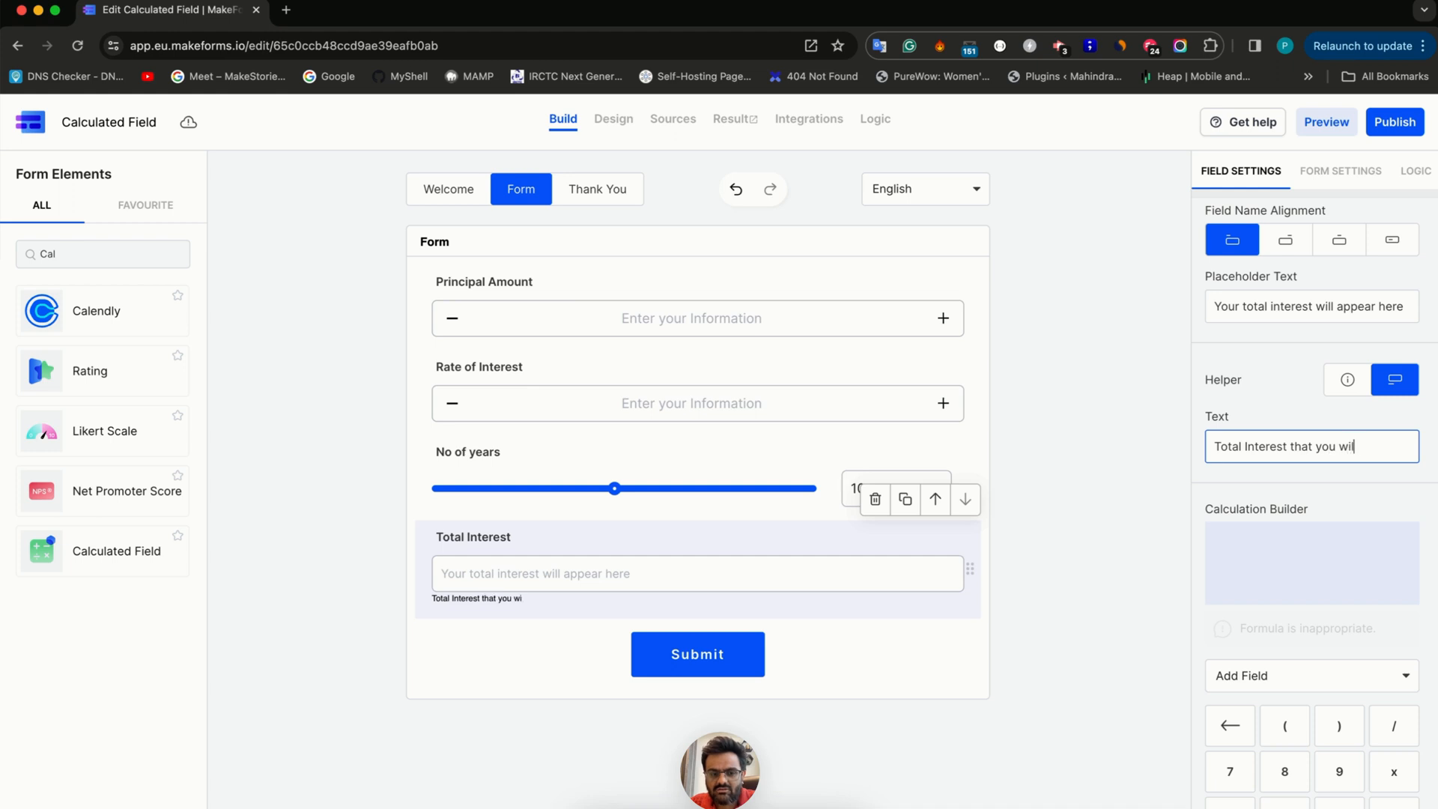
pyautogui.write('l pay')
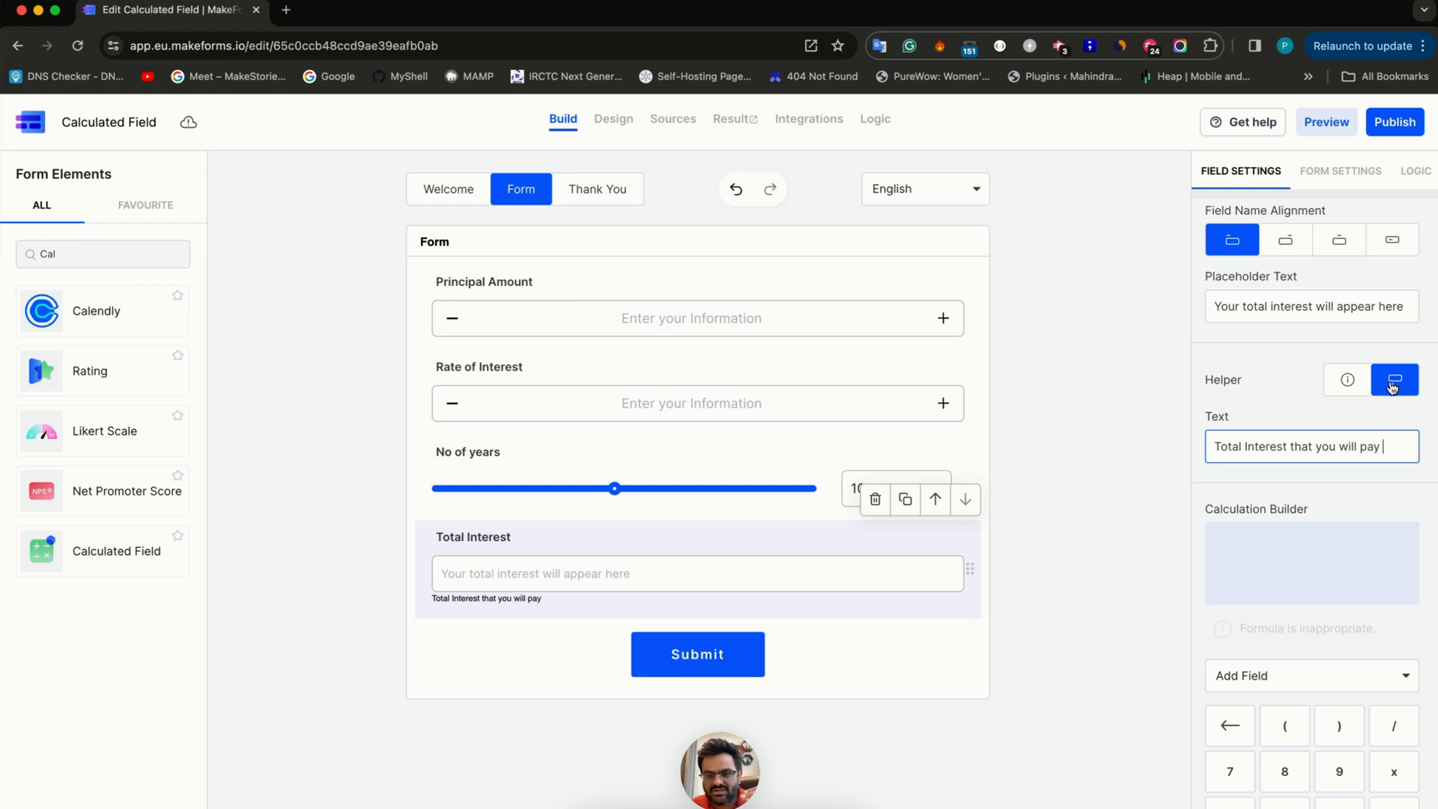
pyautogui.click(1347, 379)
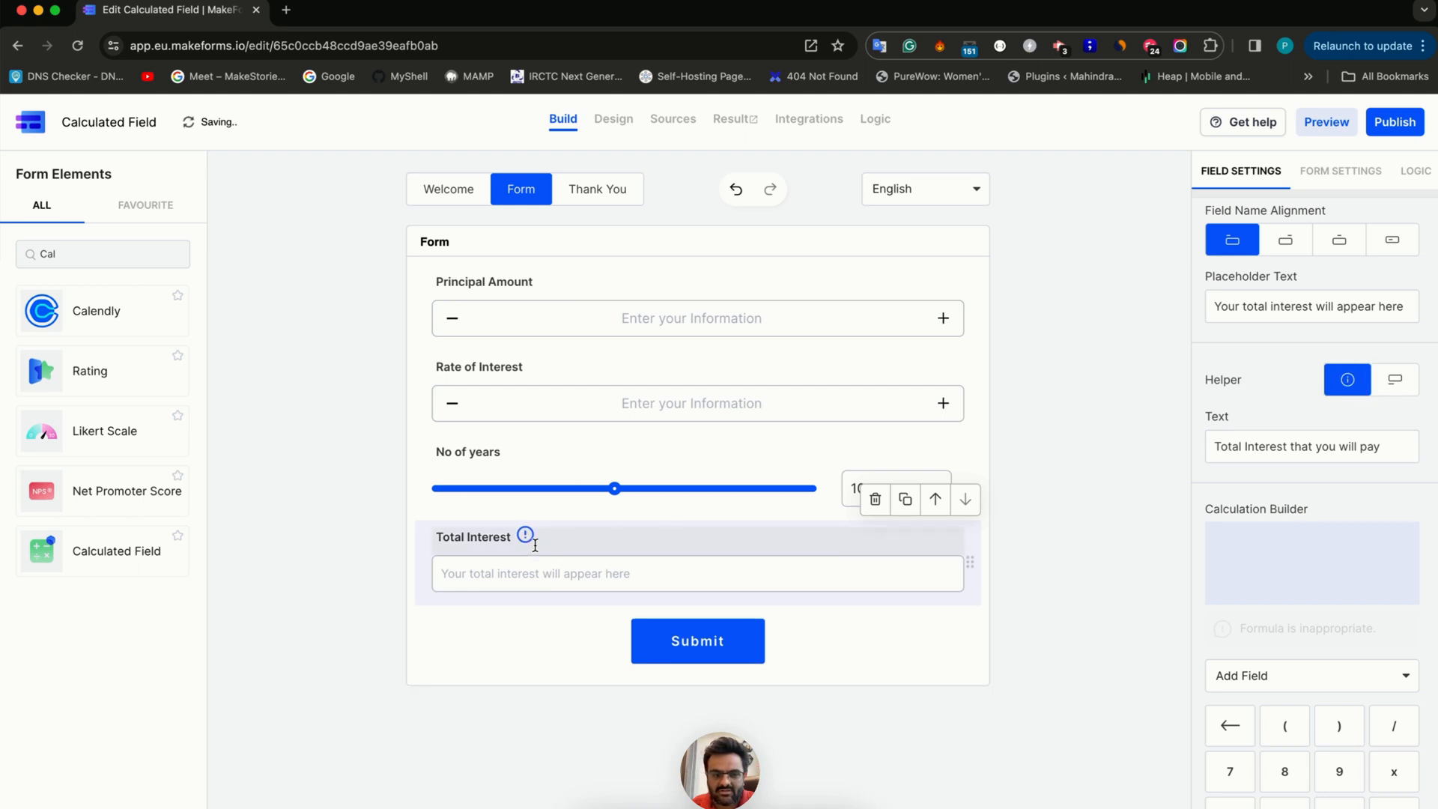
pyautogui.moveTo(522, 539)
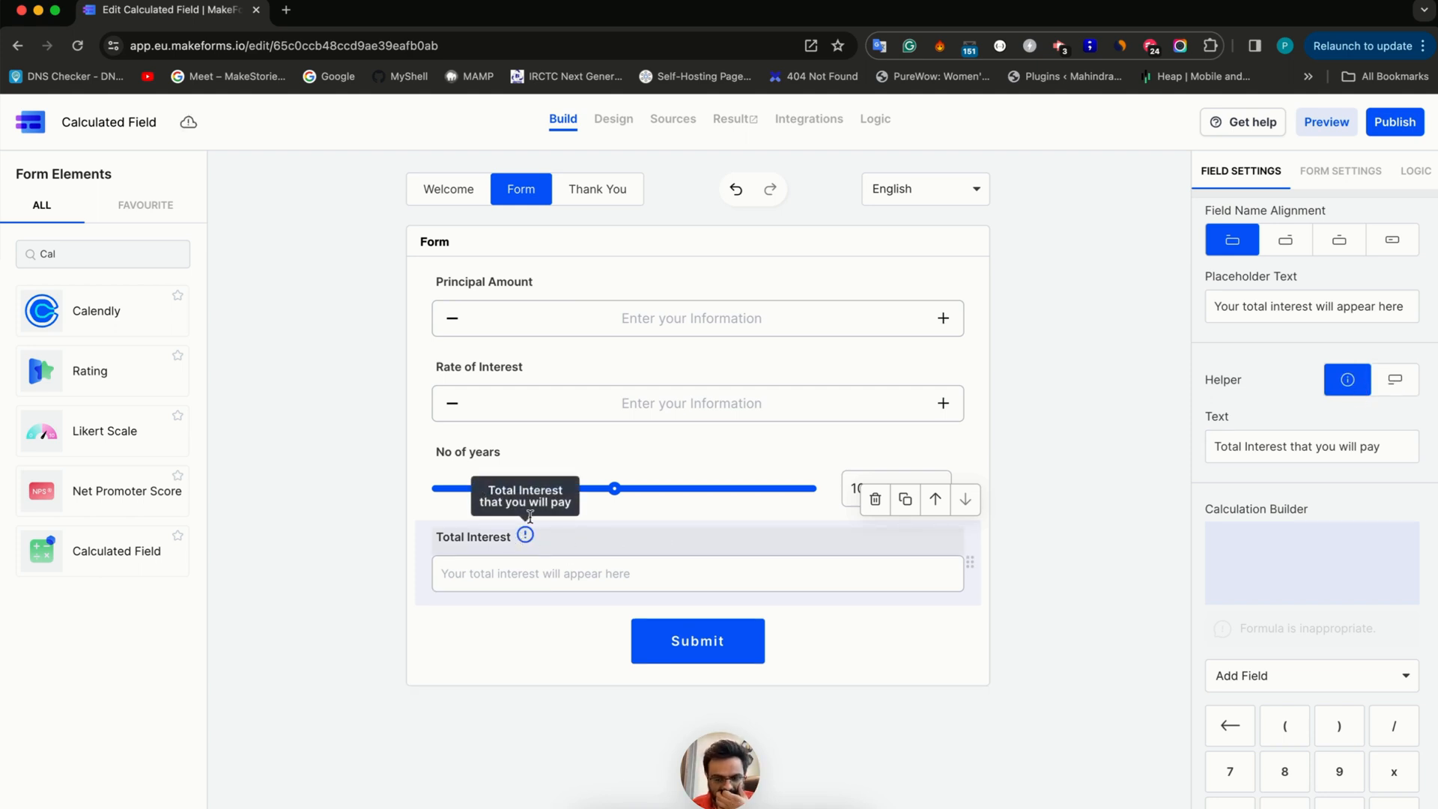
# Build the Total Interest formula as Principal Amount x Rate of Interest x No of years in the calculation builder
pyautogui.scroll(-3, 1232, 525)
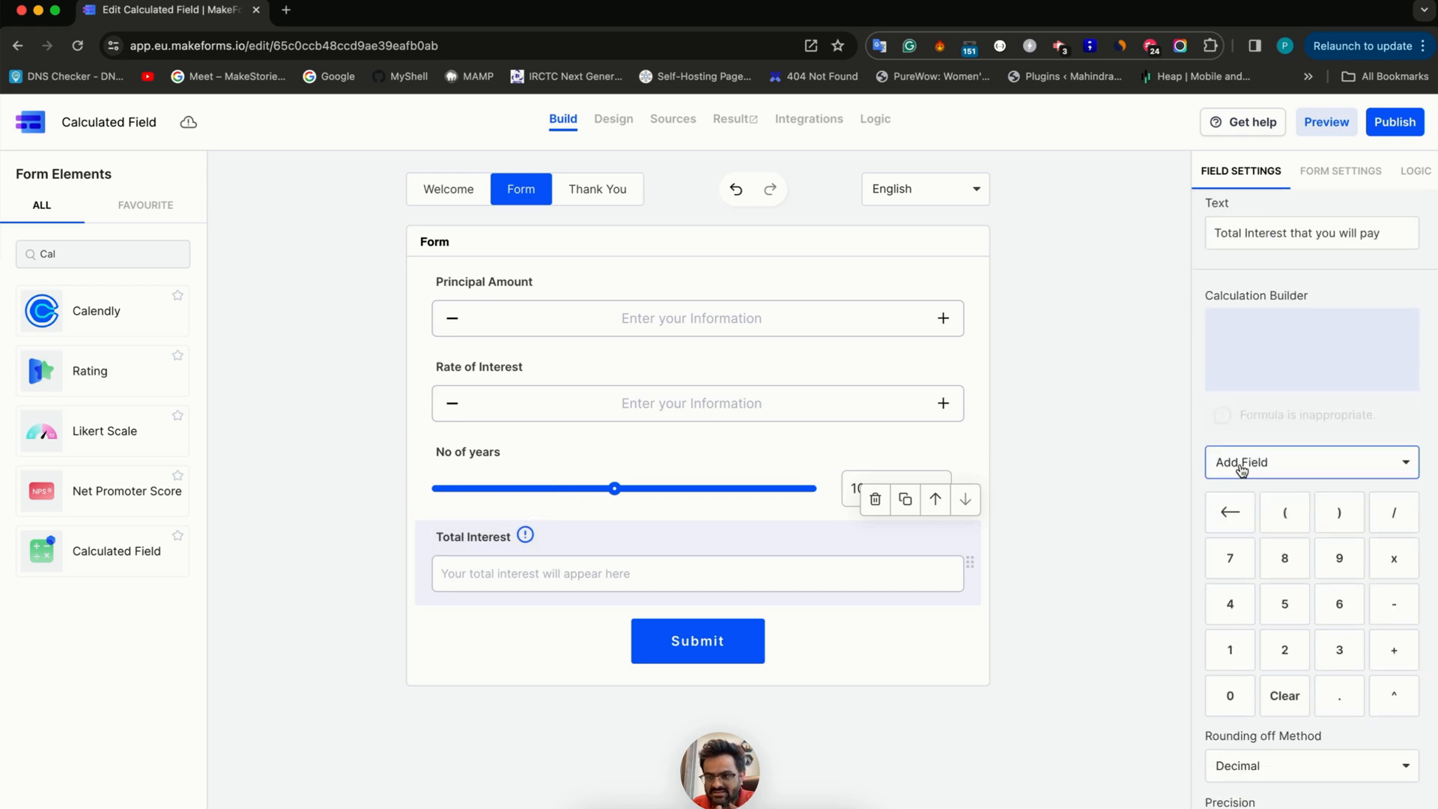
pyautogui.click(1241, 470)
pyautogui.click(1242, 470)
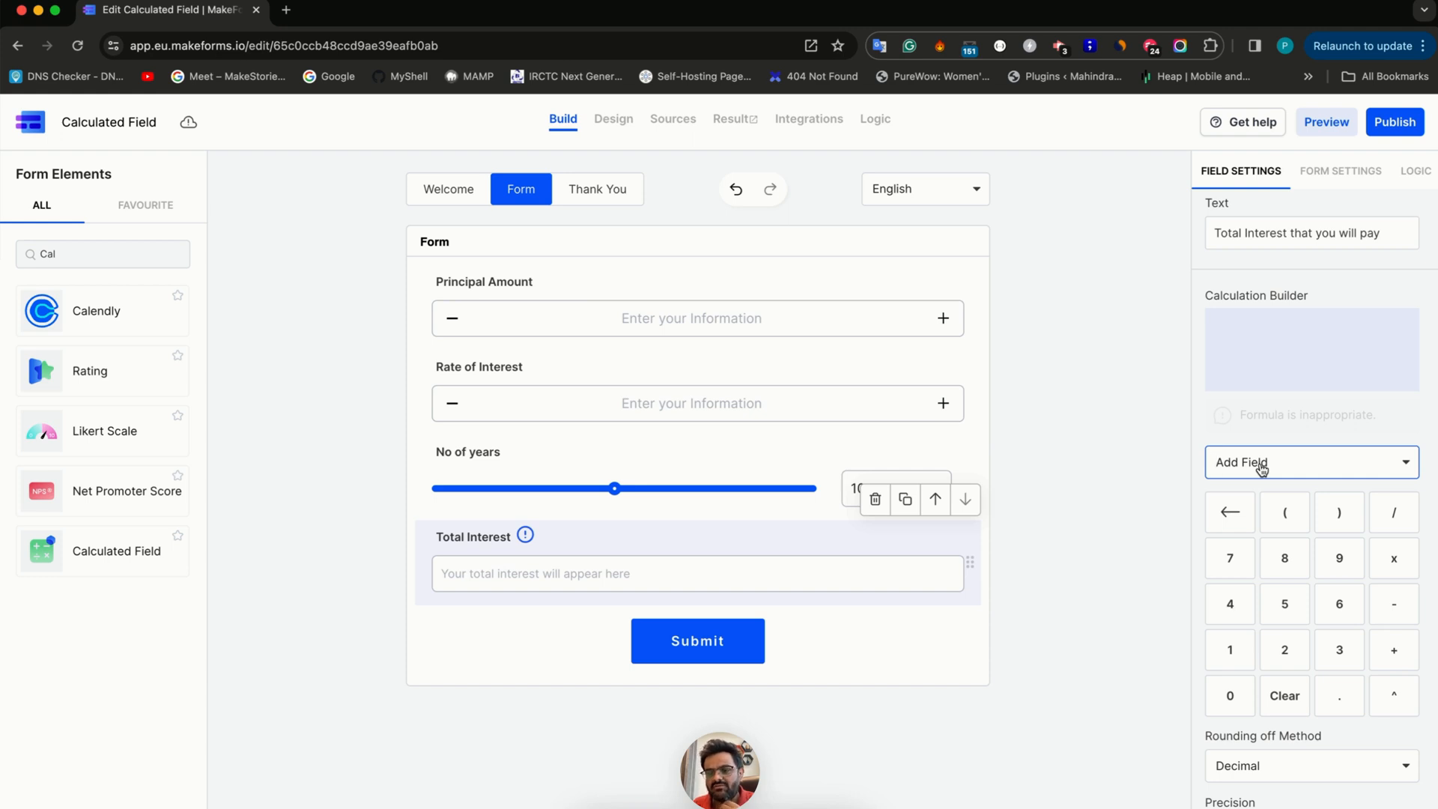
pyautogui.click(1261, 465)
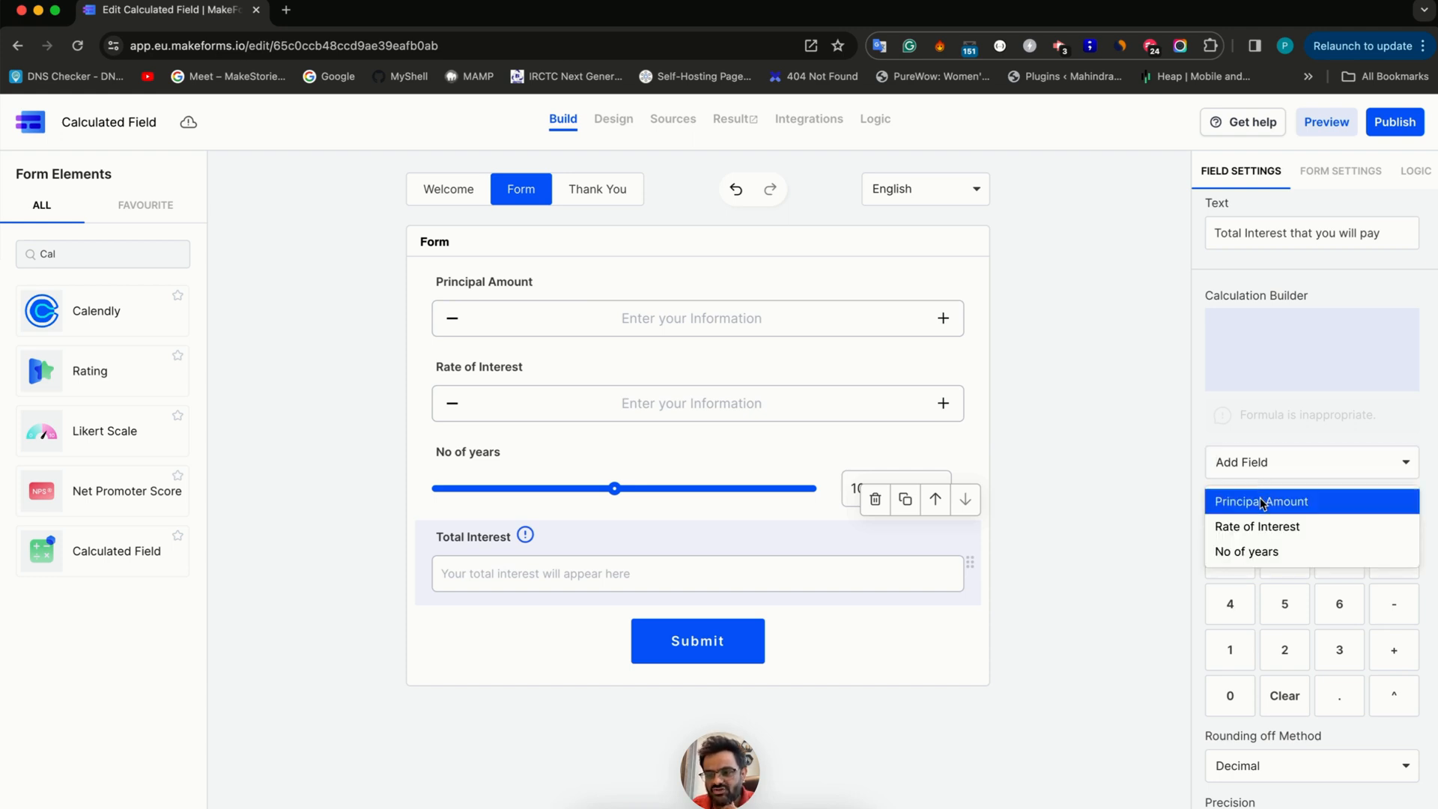
pyautogui.click(1262, 503)
pyautogui.click(1394, 557)
pyautogui.click(1260, 470)
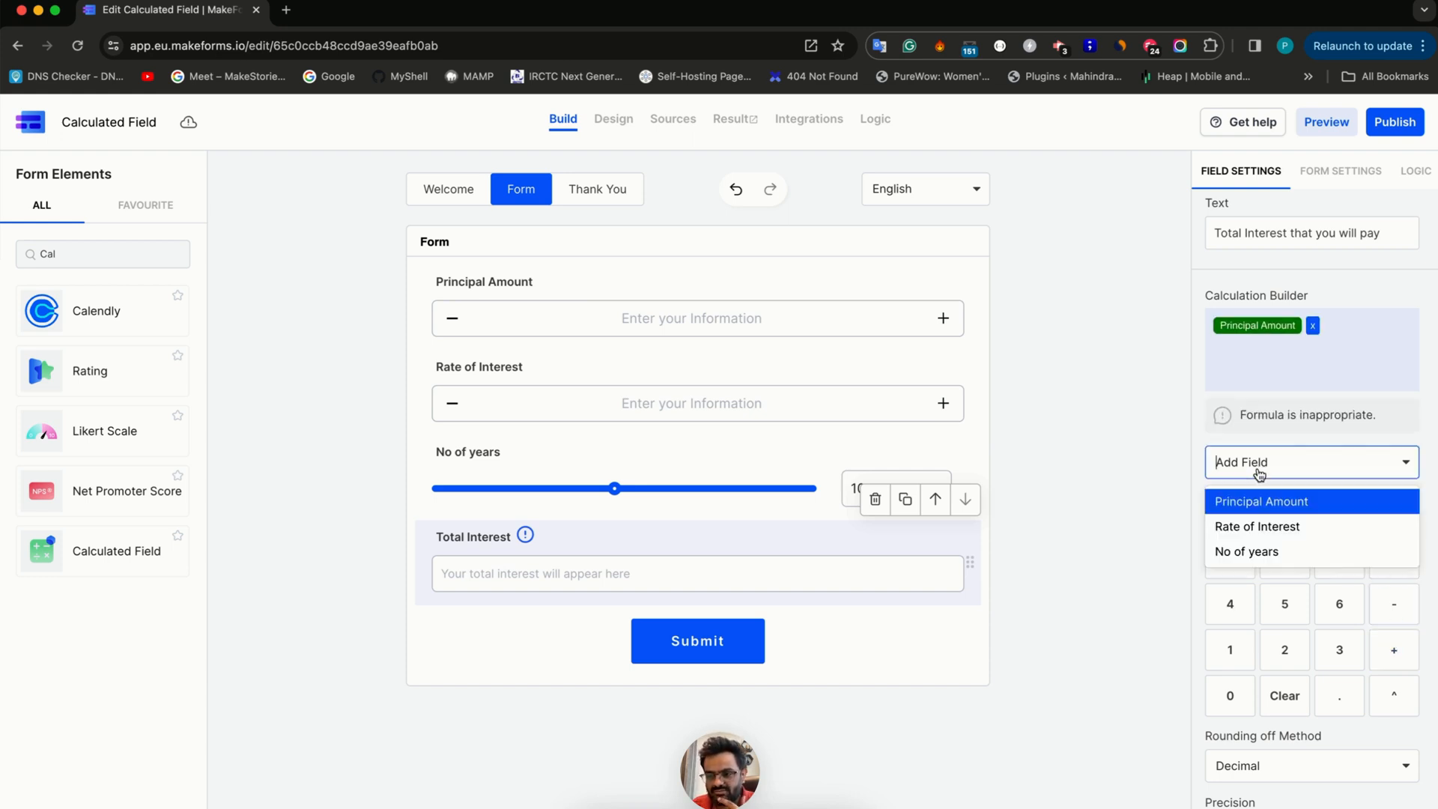
pyautogui.click(1261, 527)
pyautogui.click(1394, 558)
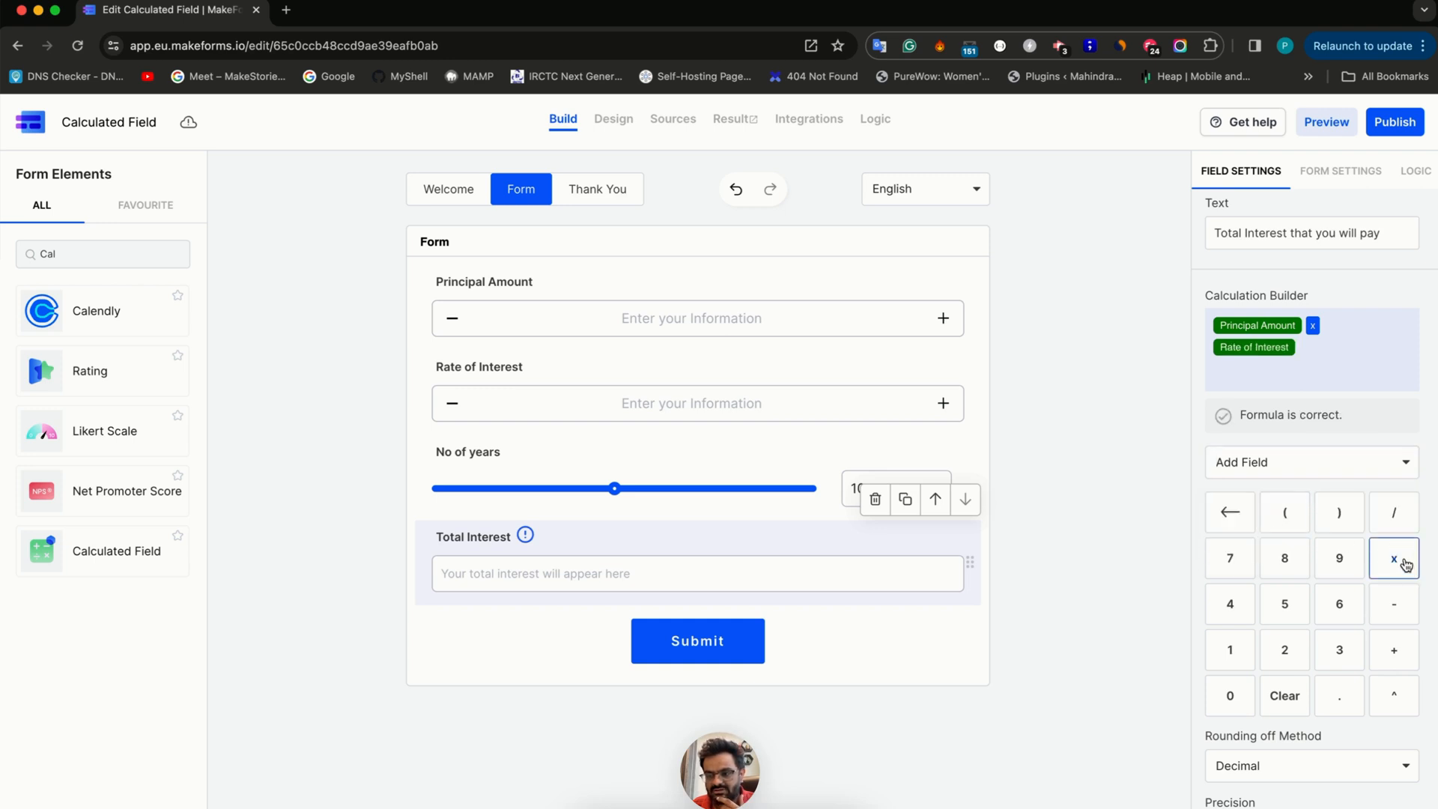
pyautogui.click(1277, 465)
pyautogui.click(1266, 550)
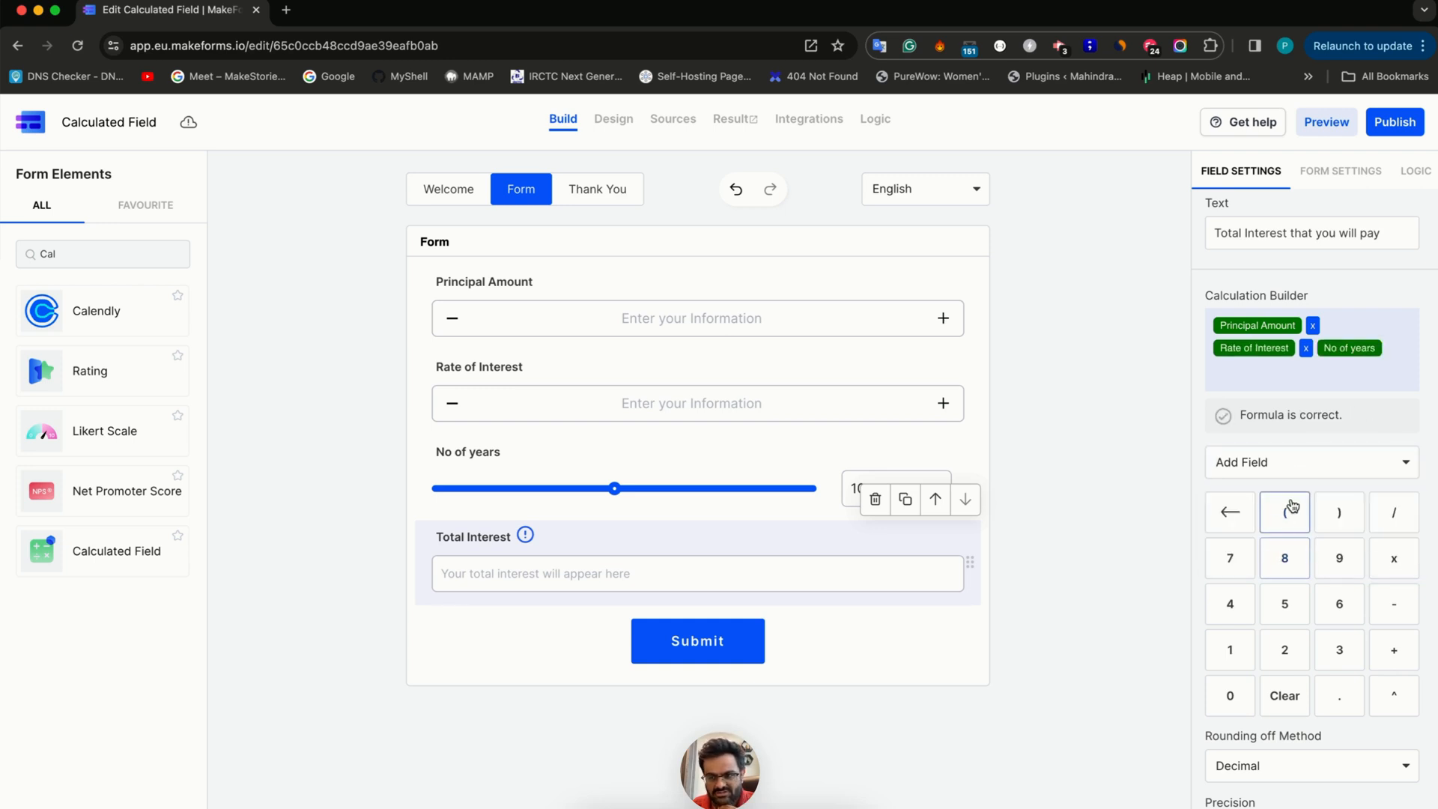
# Enclose the whole product in parentheses and reorder it so No of years comes before Rate of Interest
pyautogui.click(1330, 515)
pyautogui.click(1284, 513)
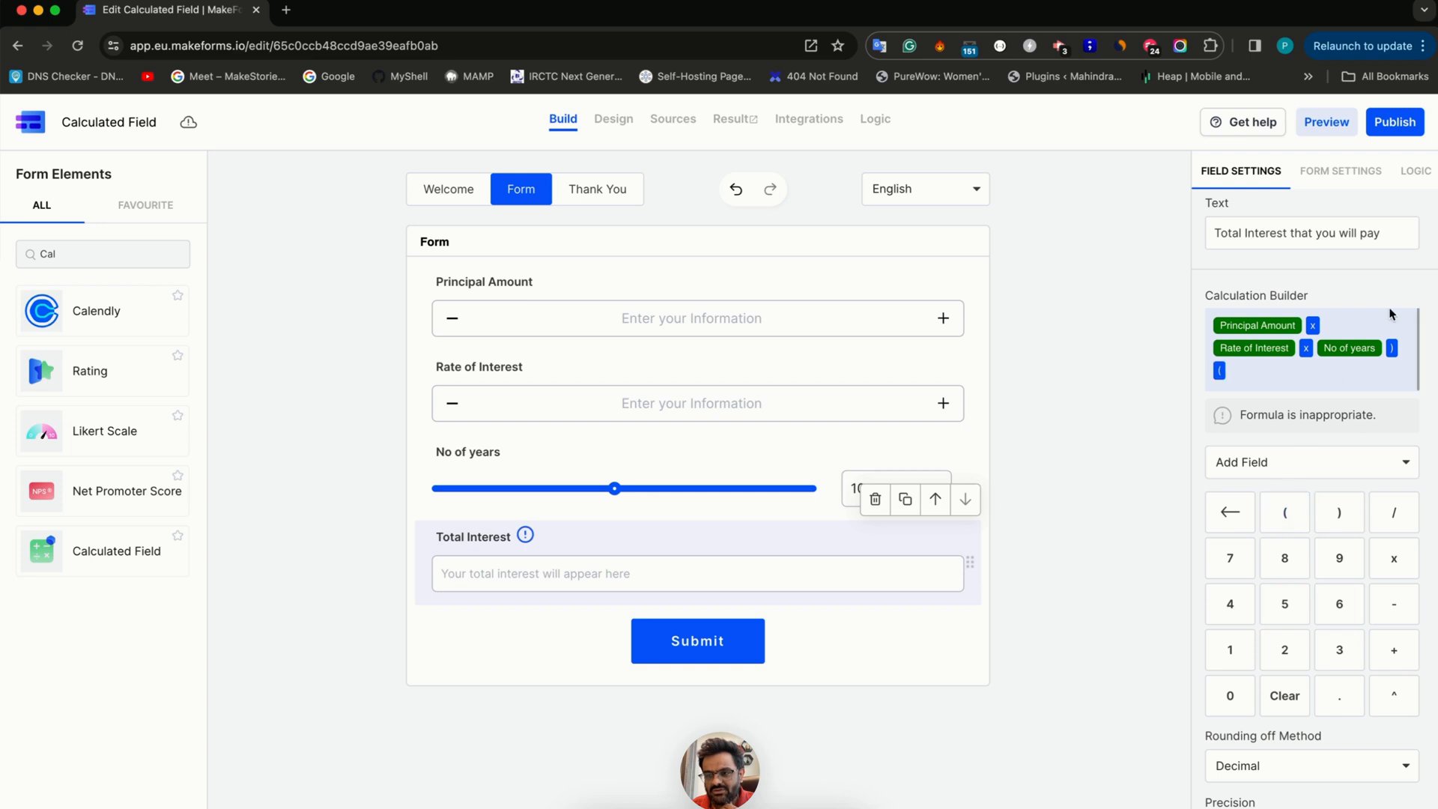
pyautogui.moveTo(1219, 370); pyautogui.dragTo(1249, 327)
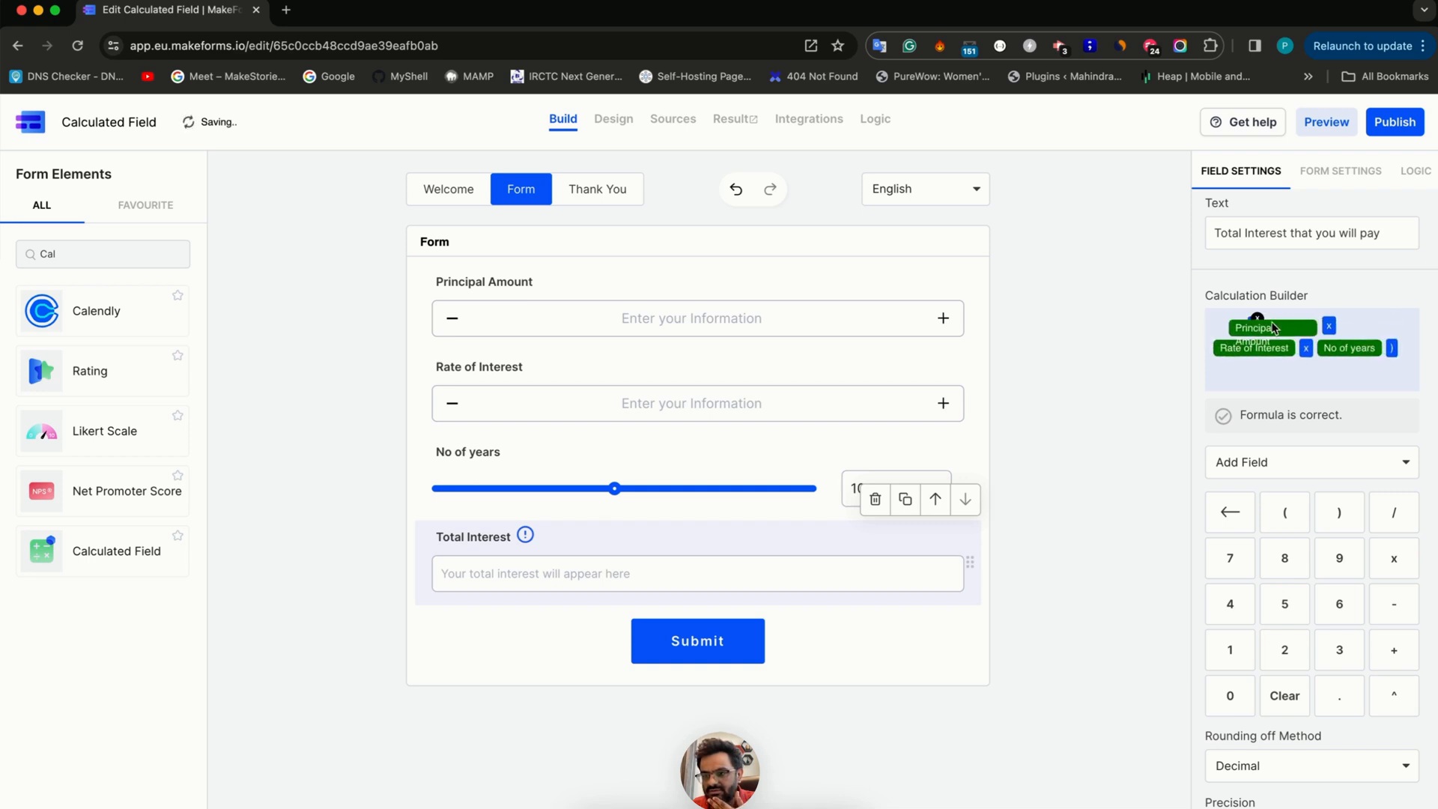
pyautogui.moveTo(1350, 352); pyautogui.dragTo(1288, 357)
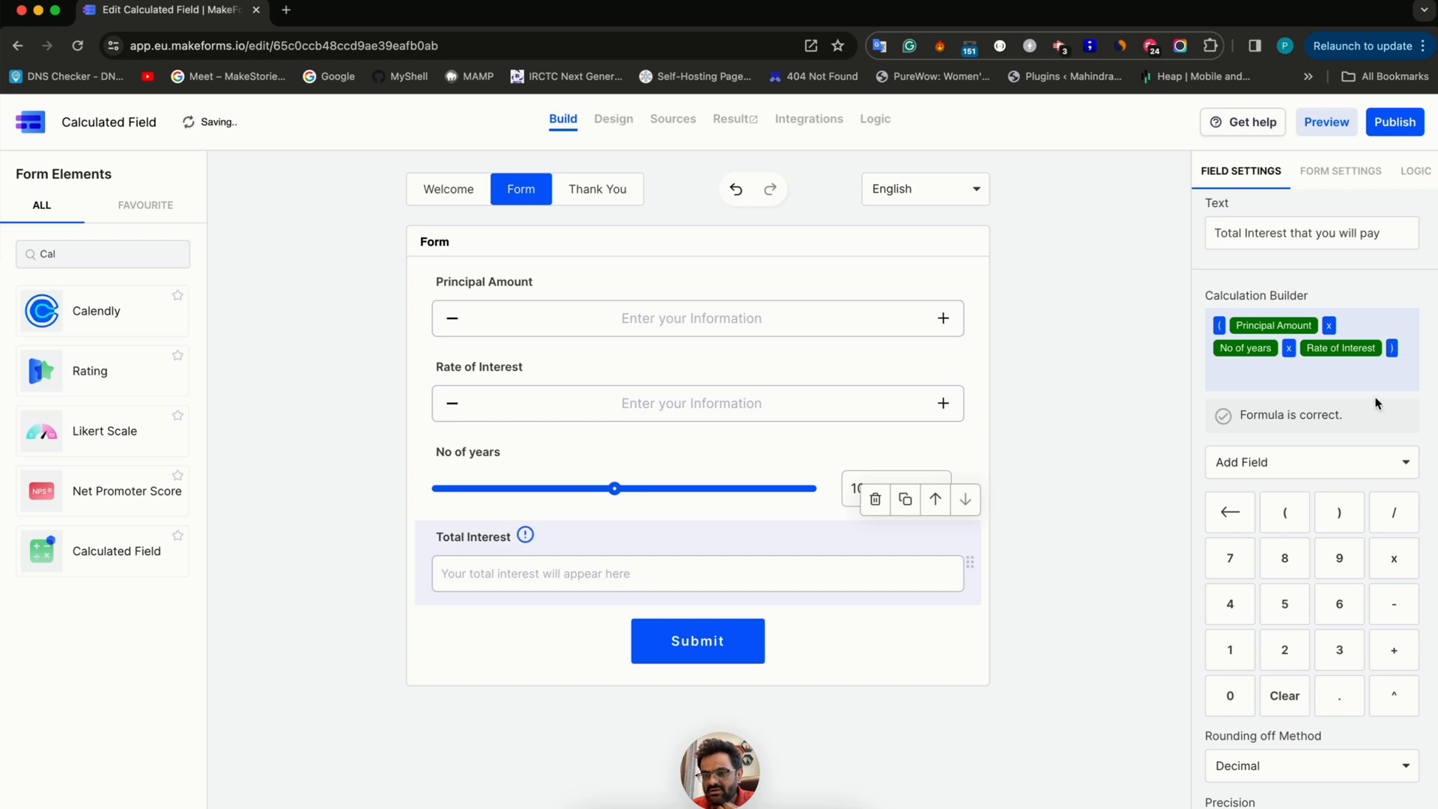
# Divide the parenthesised product in the Total Interest formula by 100
pyautogui.click(1394, 510)
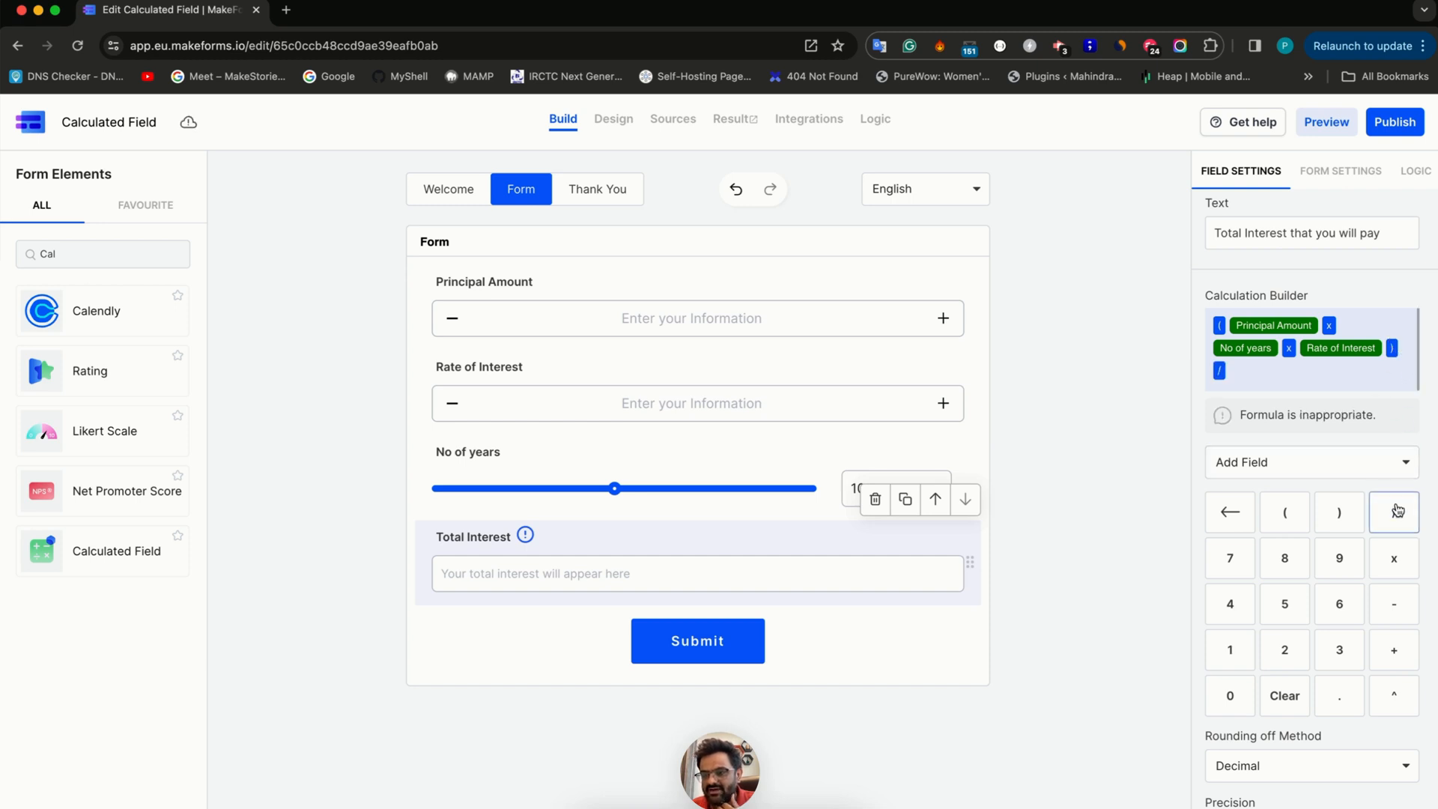
pyautogui.click(1230, 649)
pyautogui.click(1228, 698)
pyautogui.click(1228, 698)
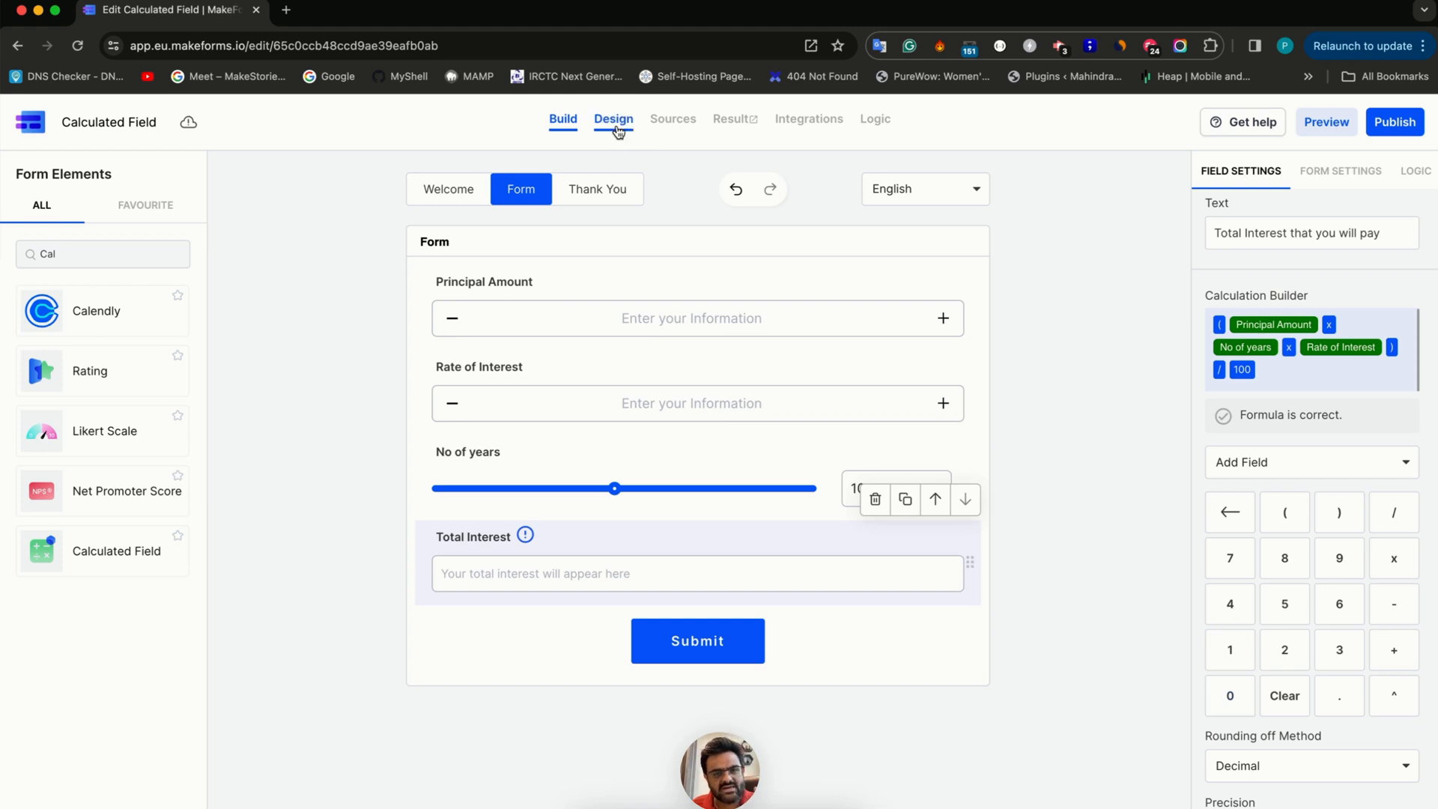
# Test the calculation in the form's design preview with principal 100000, interest rate 10 and 2 years
pyautogui.click(615, 125)
pyautogui.click(483, 451)
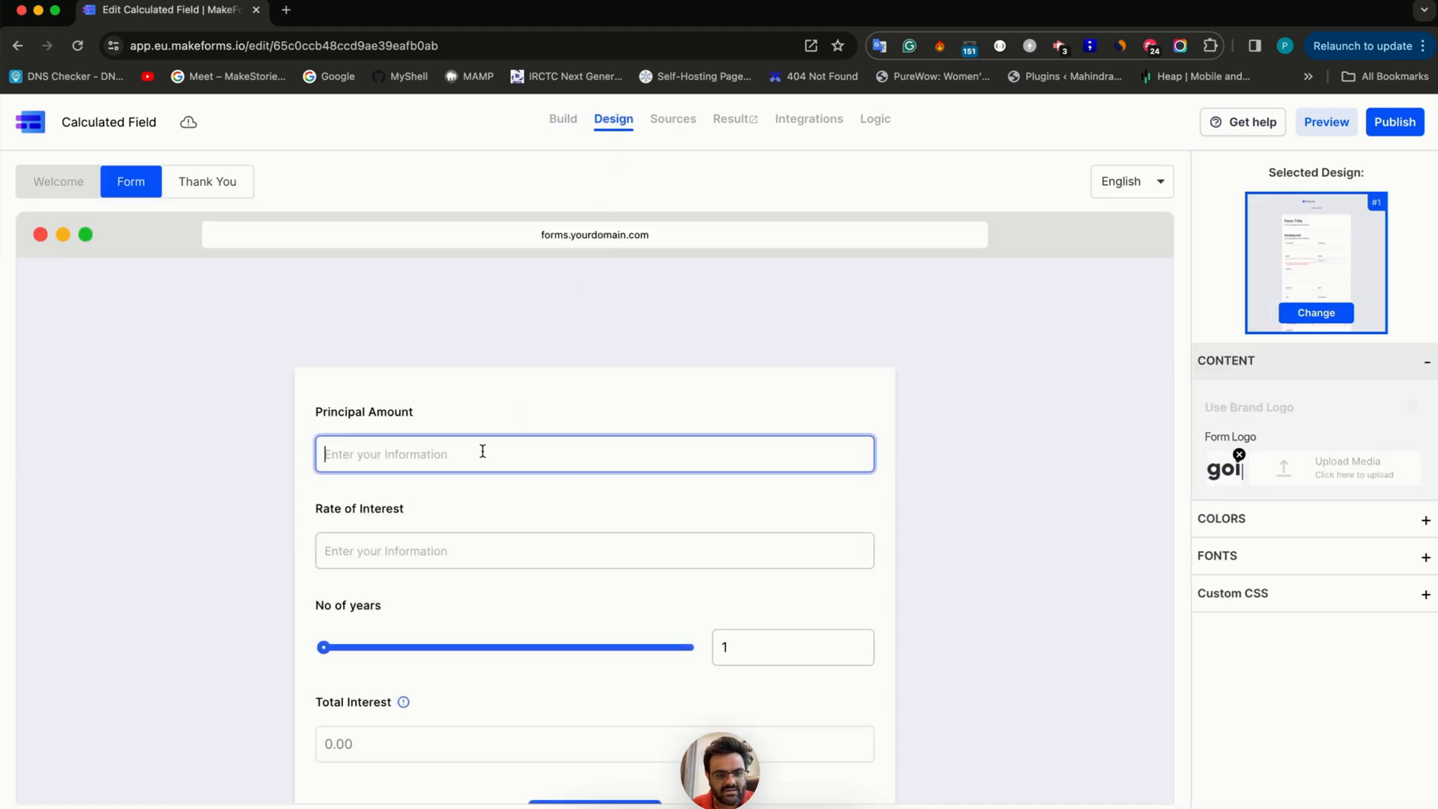
pyautogui.write('100000')
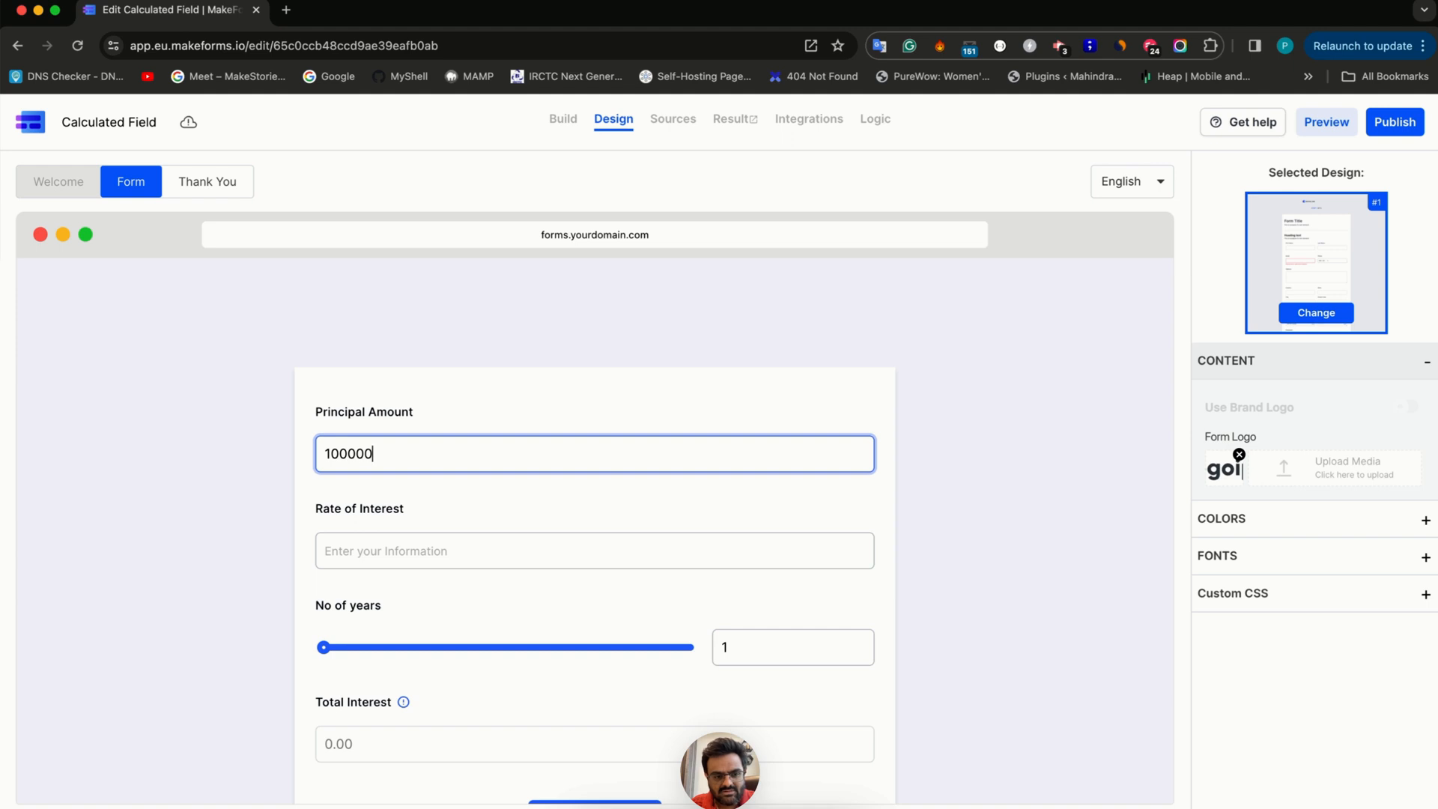
pyautogui.press('Tab')
pyautogui.write('10')
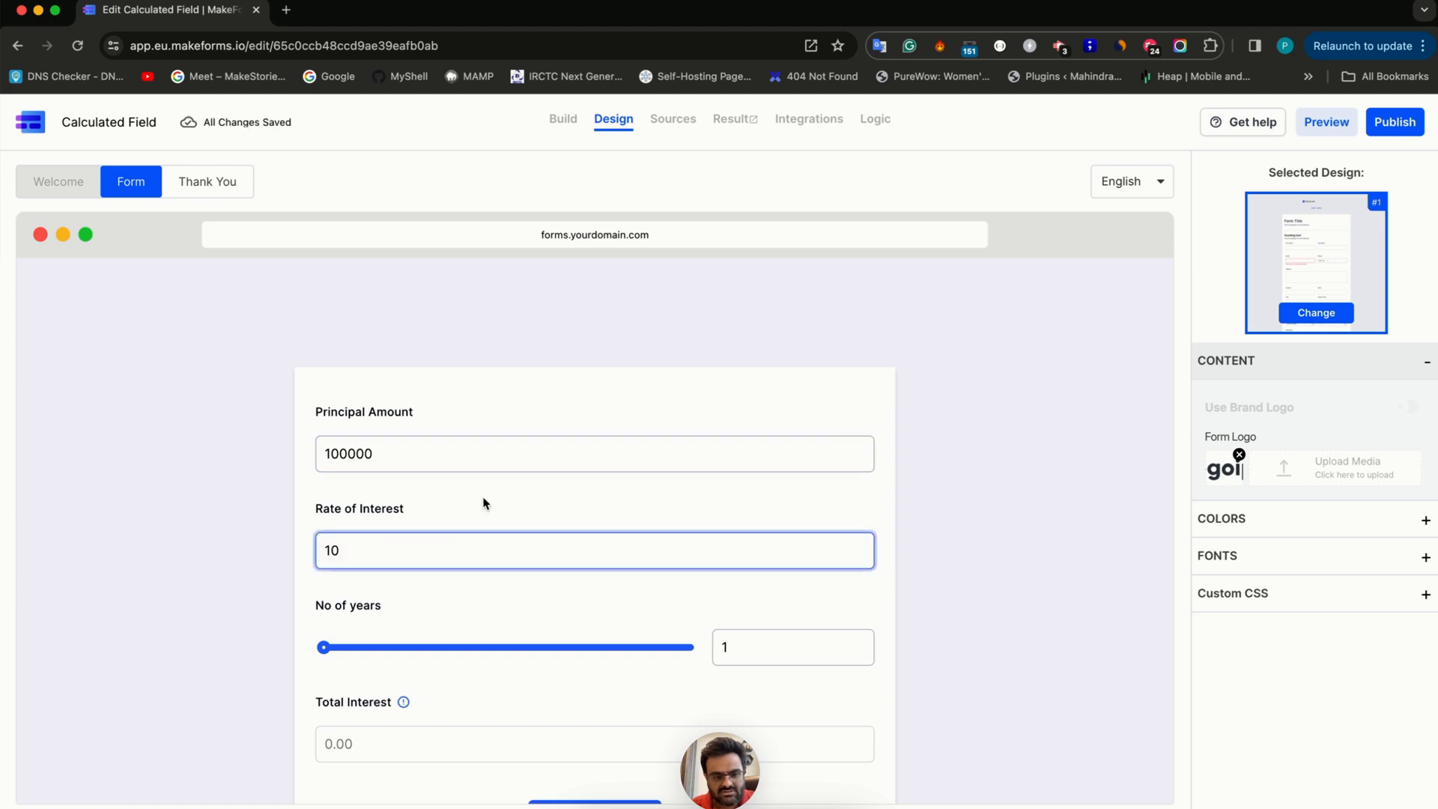
pyautogui.moveTo(324, 648); pyautogui.dragTo(343, 648)
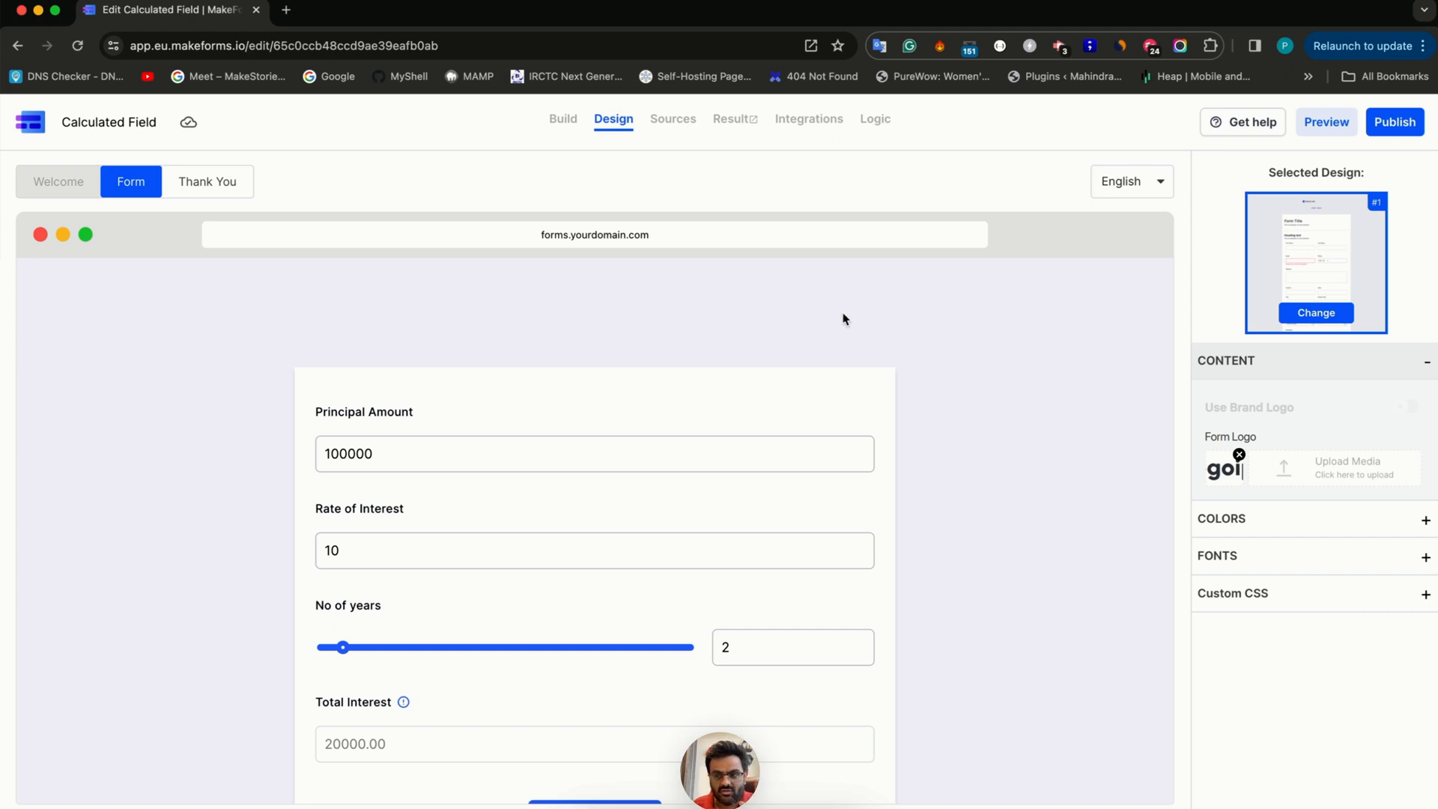
# Publish the form and open its default link in a new browser tab
pyautogui.click(1386, 121)
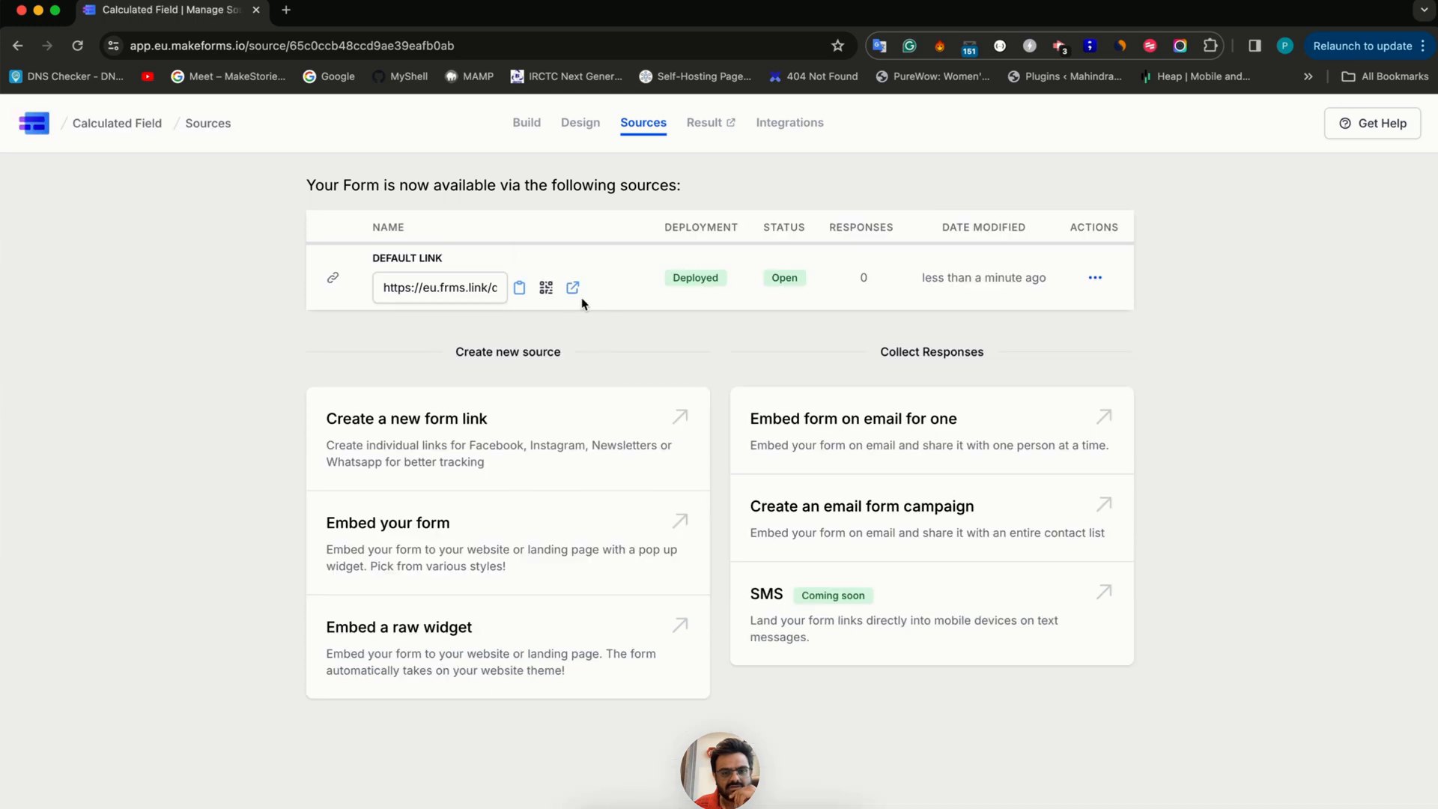
pyautogui.click(573, 292)
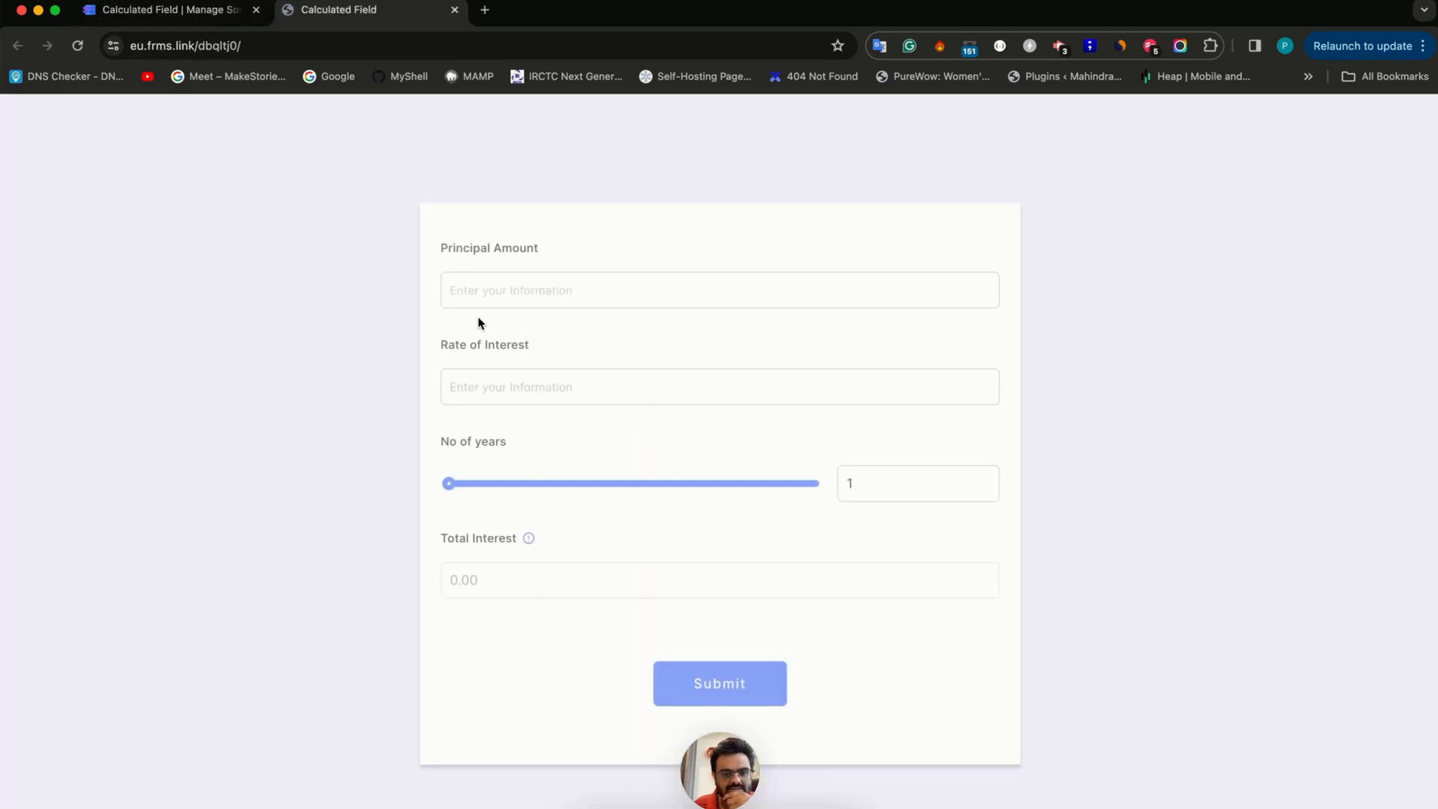
# Test the published form with principal 200000 and interest rate 5, for 2 years and for 13 years
pyautogui.click(525, 292)
pyautogui.write('2')
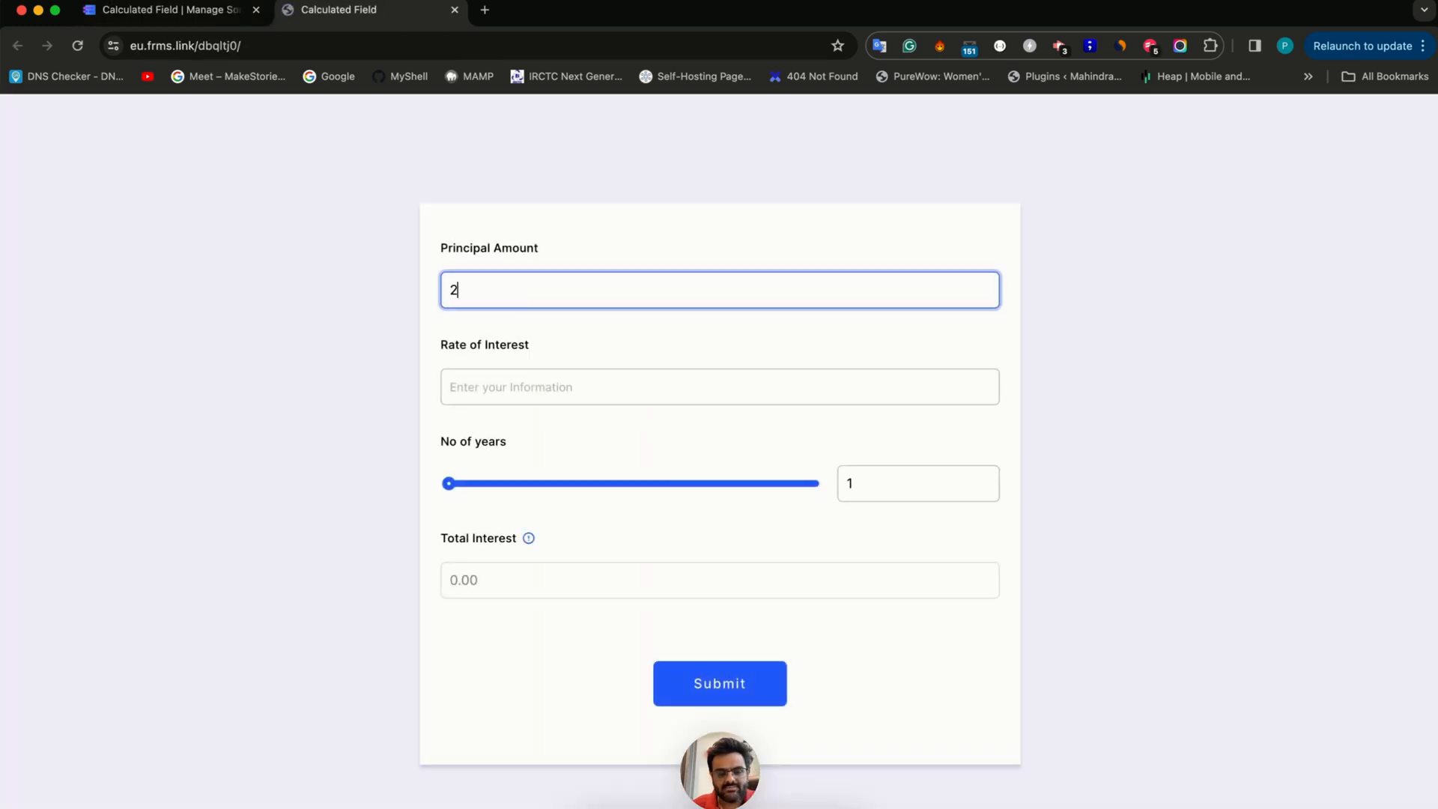
pyautogui.write('00000')
pyautogui.press('Tab')
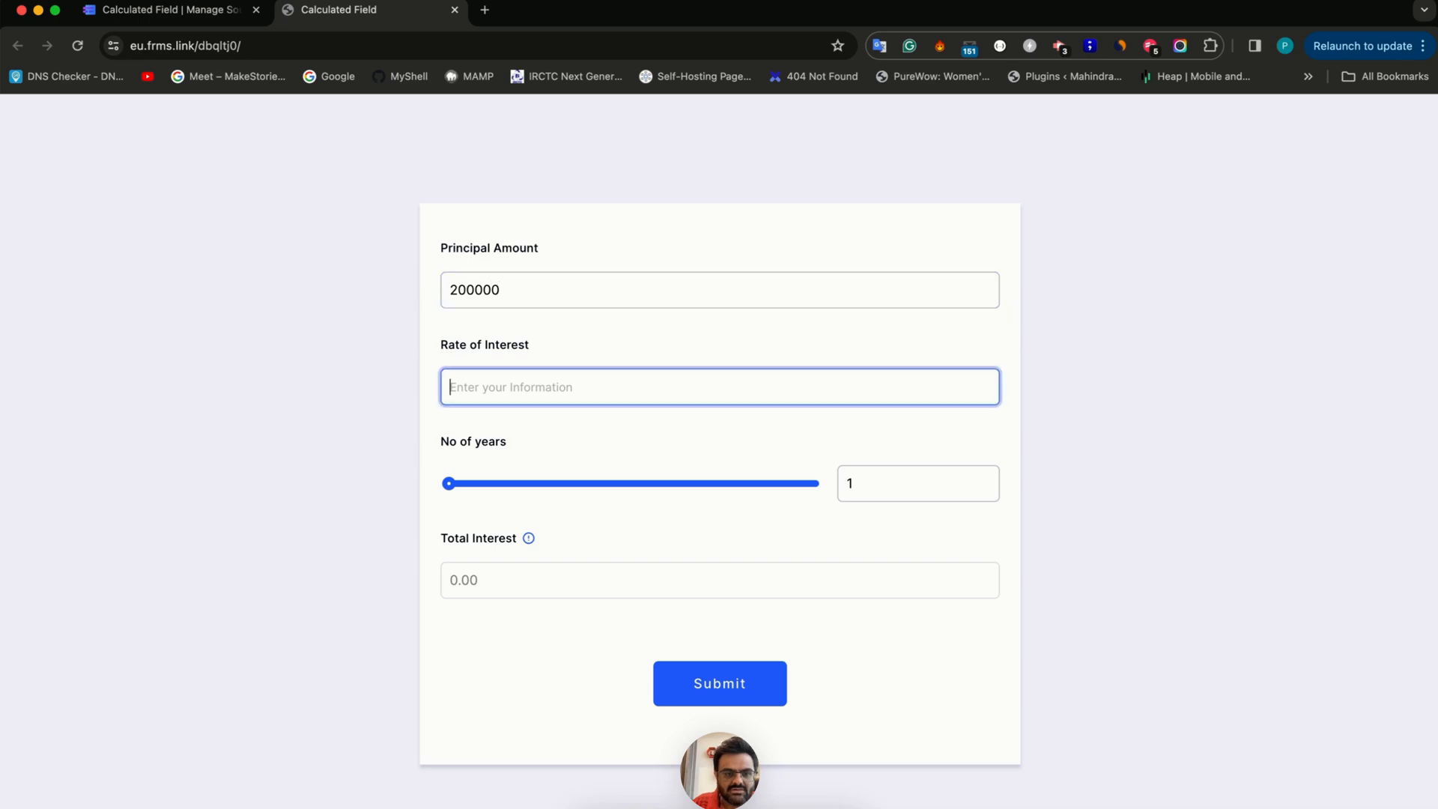
pyautogui.write('5')
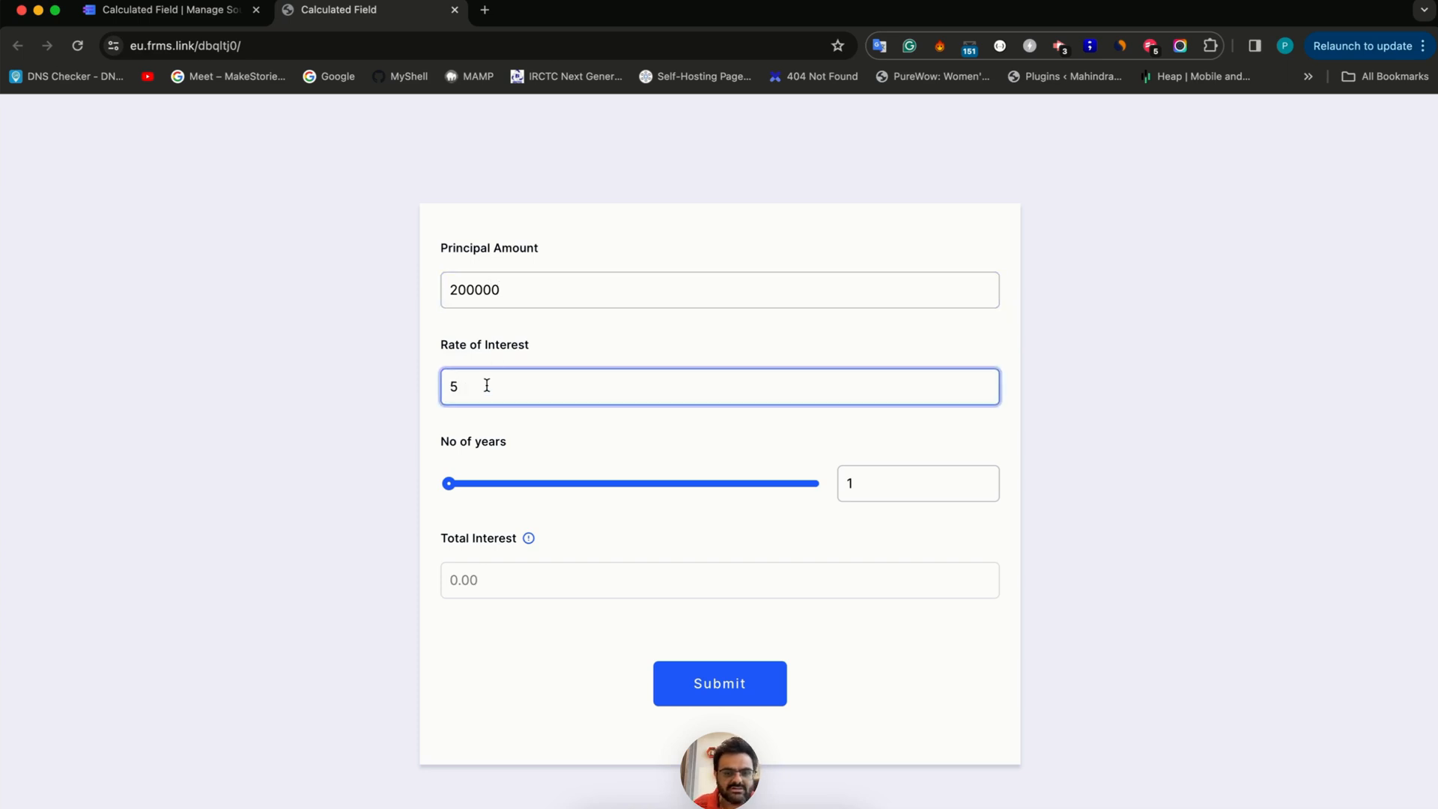
pyautogui.moveTo(451, 498)
pyautogui.mouseDown()
pyautogui.moveTo(449, 485)
pyautogui.moveTo(470, 491)
pyautogui.mouseUp()
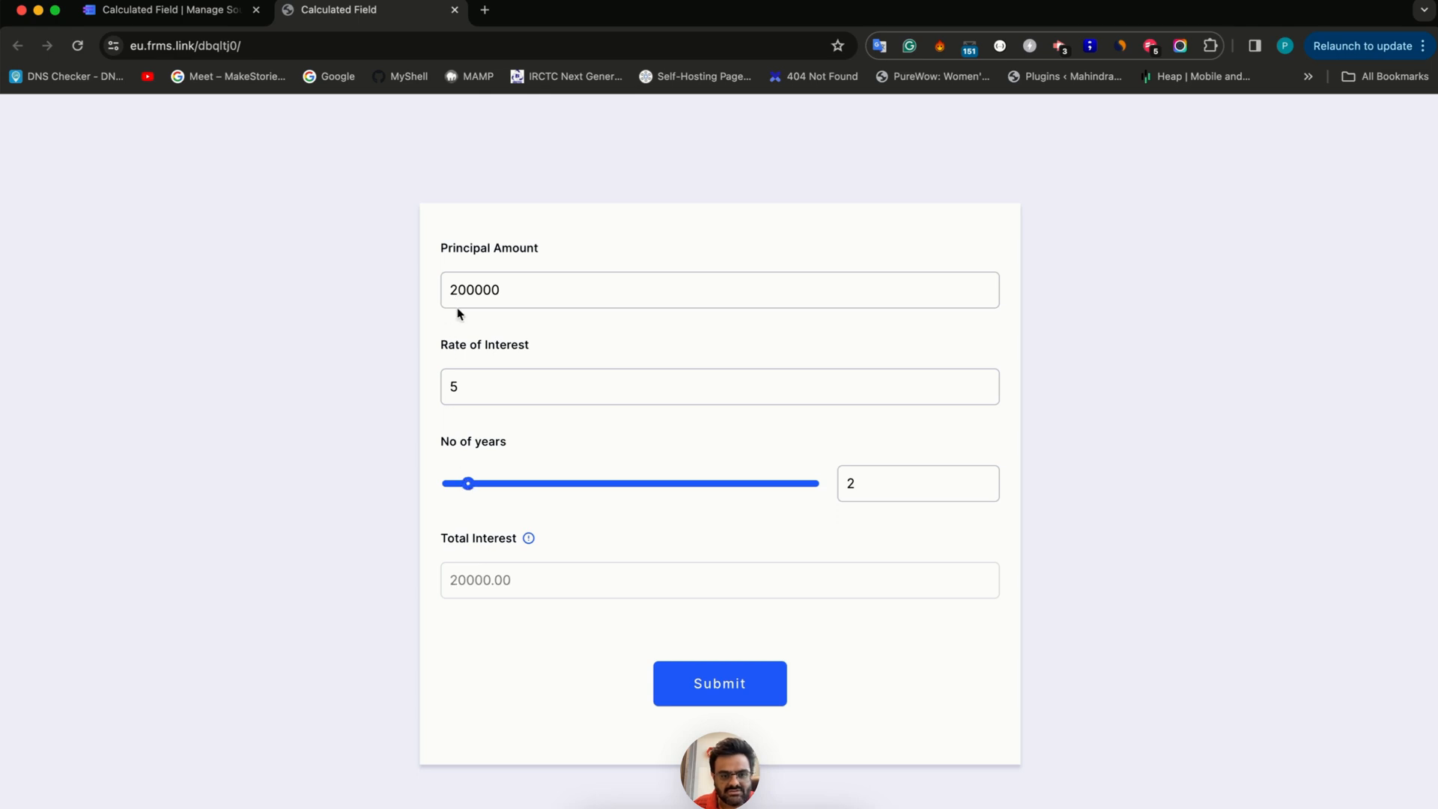
pyautogui.moveTo(468, 485); pyautogui.dragTo(677, 487)
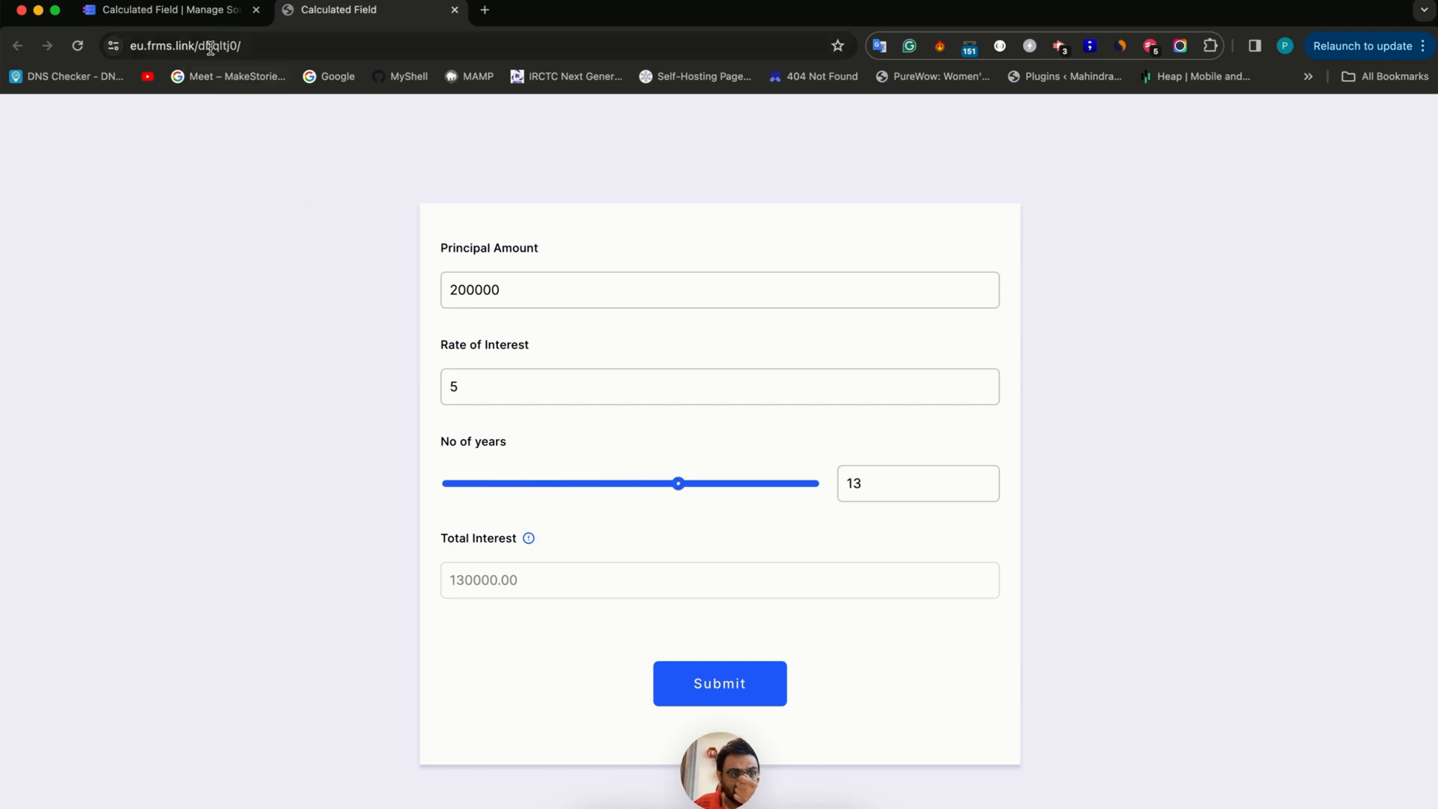
# Return to the MakeForms app and reopen the Calculated Field form for editing
pyautogui.click(195, 14)
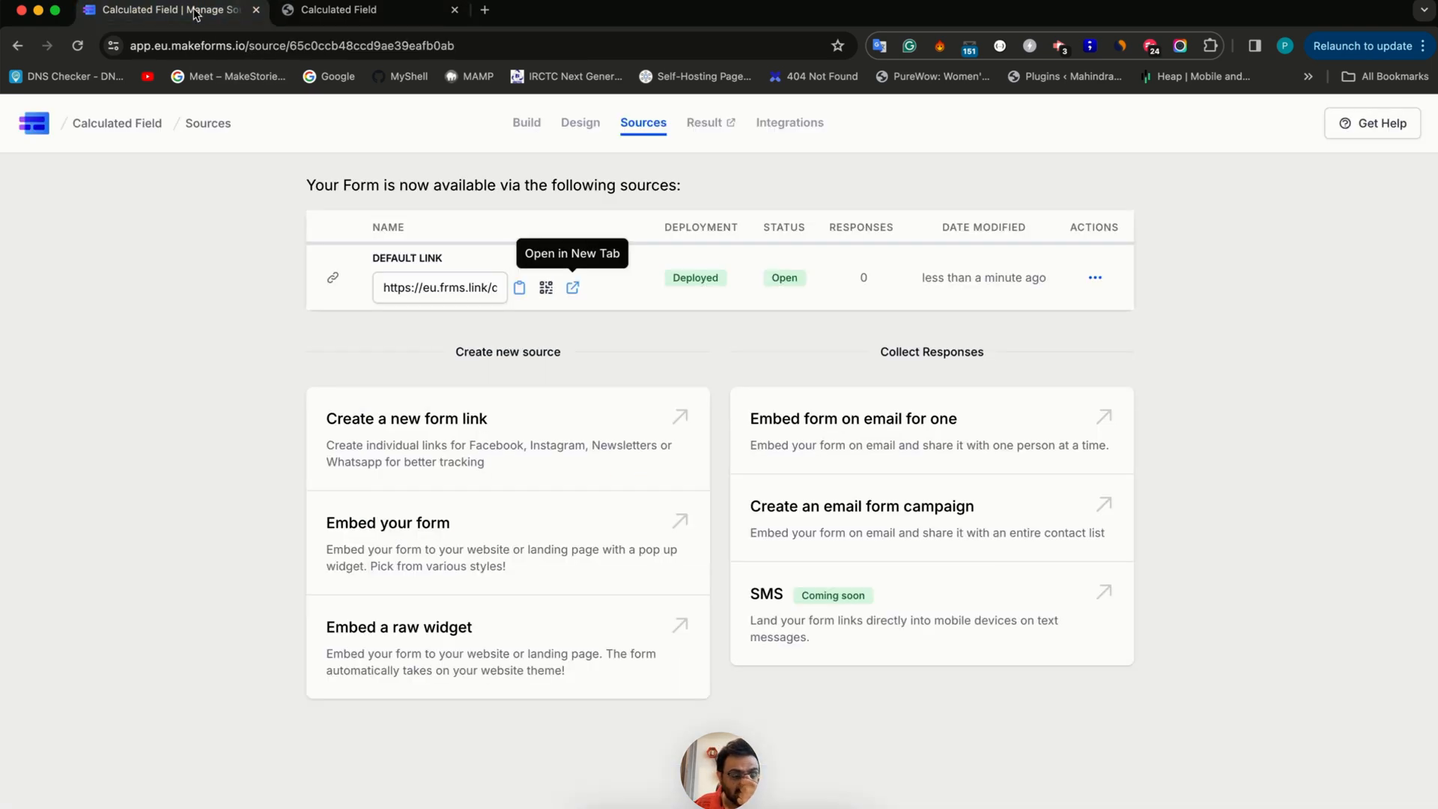
pyautogui.click(514, 125)
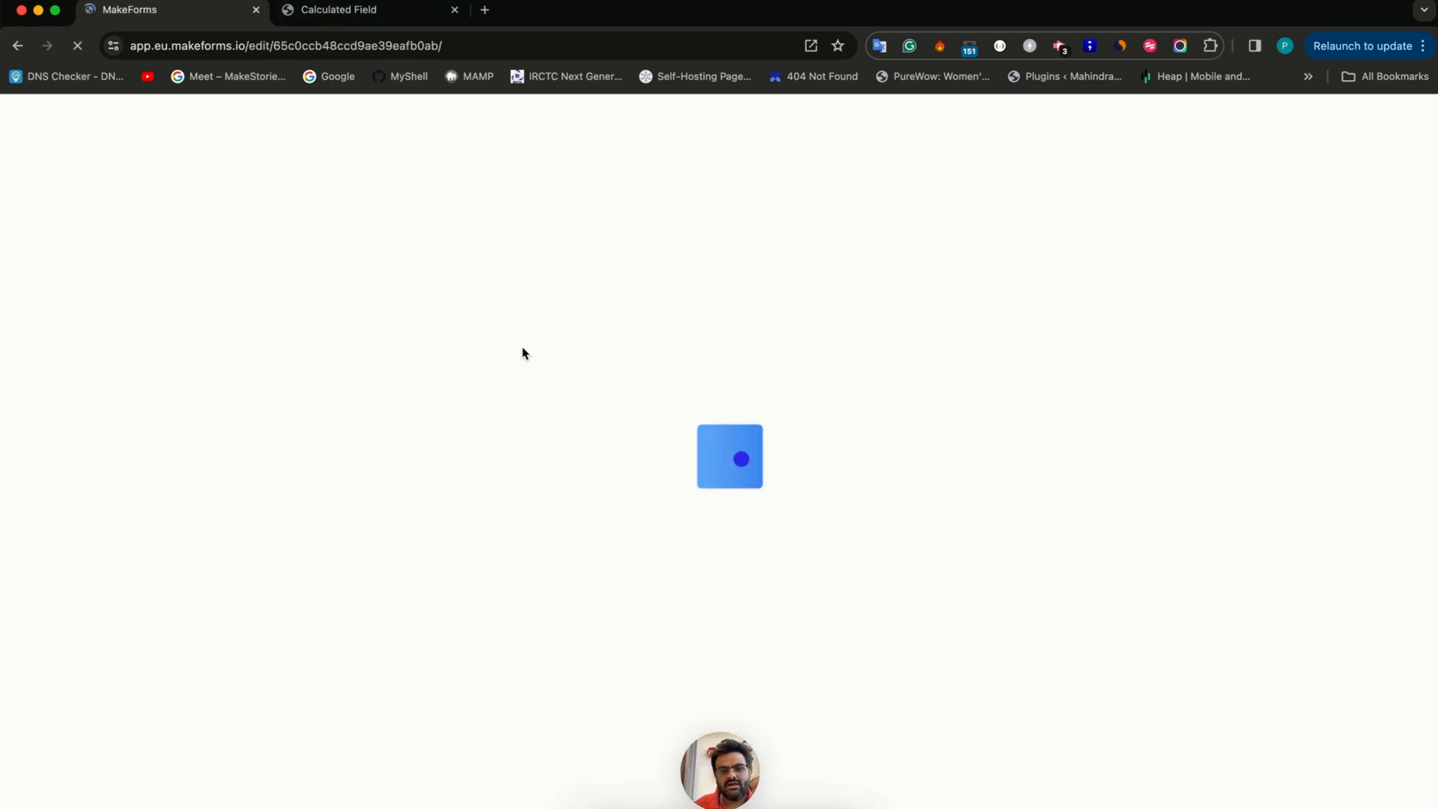